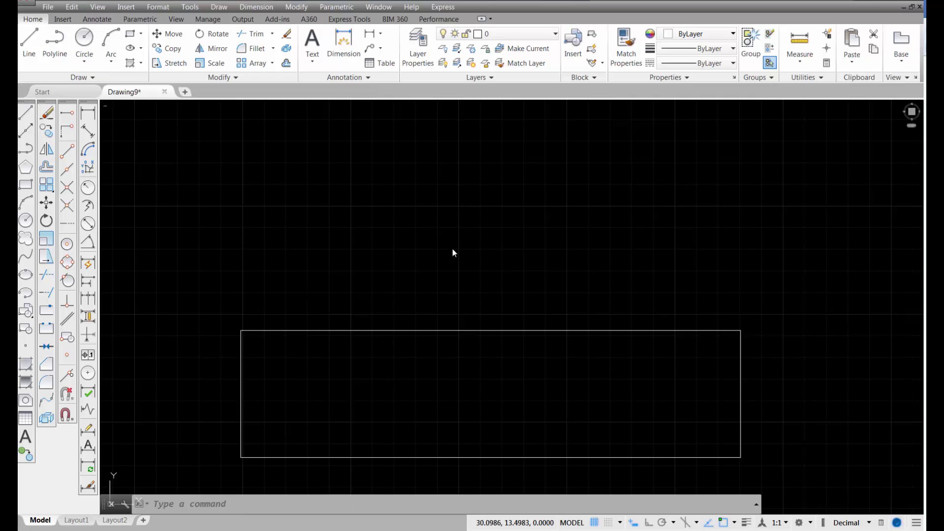
Place a multileader from the rectangle's top midpoint with the label 'BOX'.
{"action": "left_click", "coordinate": [97, 19]}
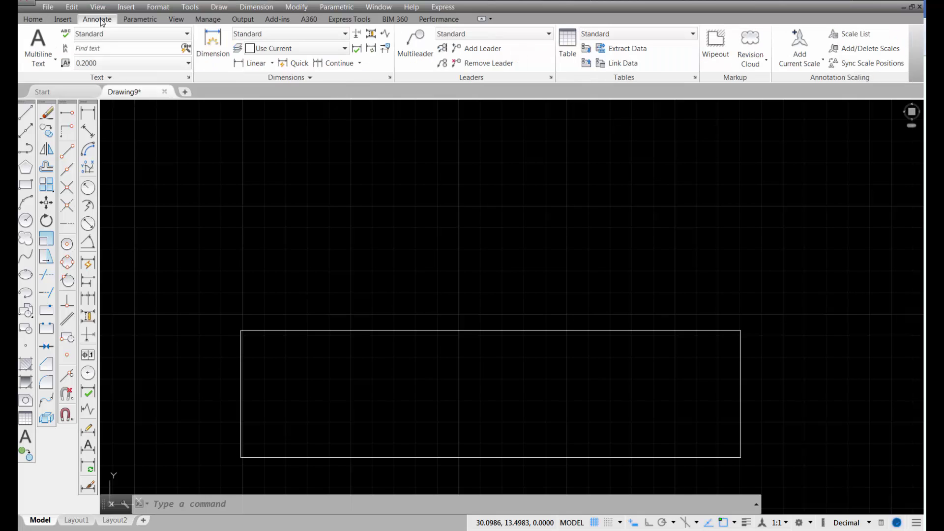
{"action": "left_click", "coordinate": [422, 45]}
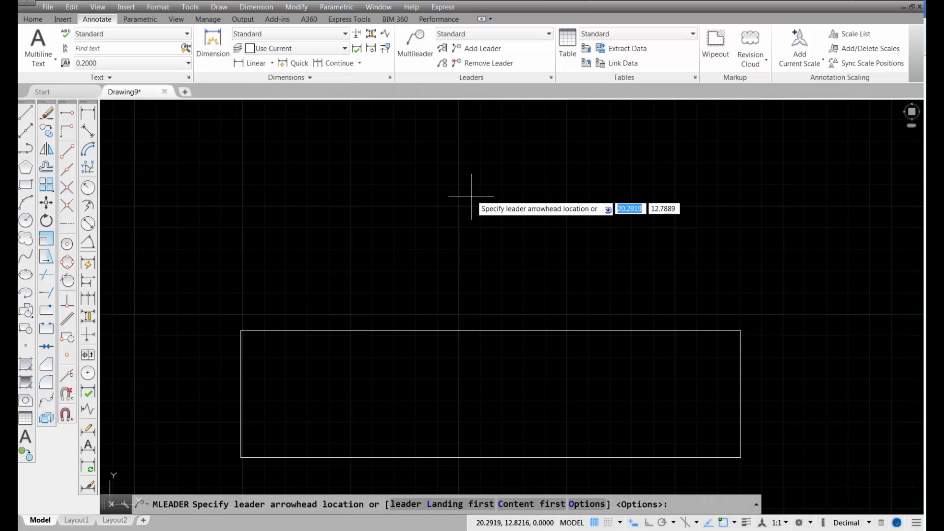
{"action": "left_click", "coordinate": [490, 329]}
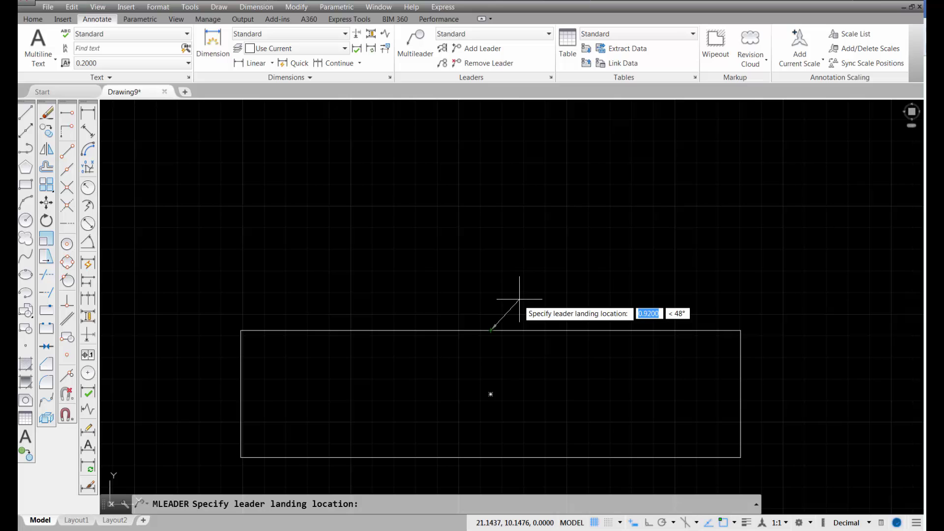
{"action": "left_click", "coordinate": [535, 276]}
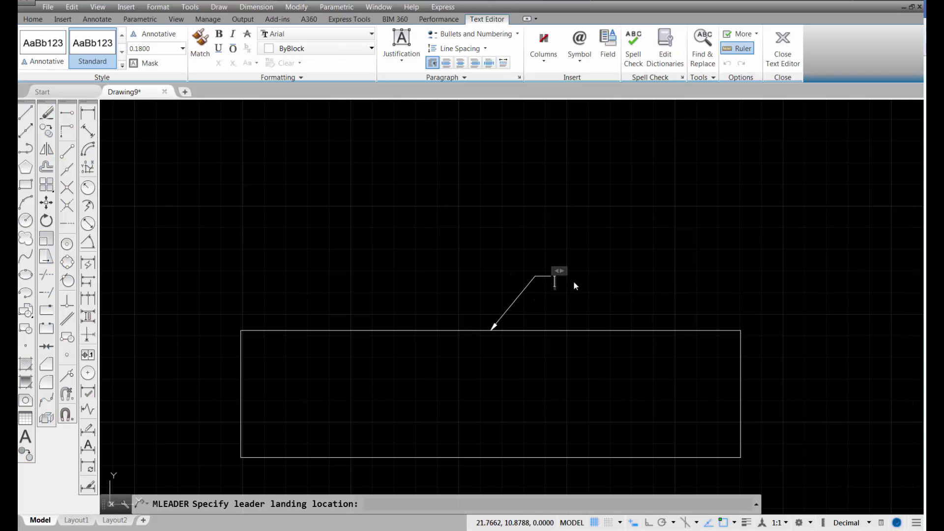
{"action": "scroll", "coordinate": [574, 282], "scroll_direction": "up", "scroll_amount": 4}
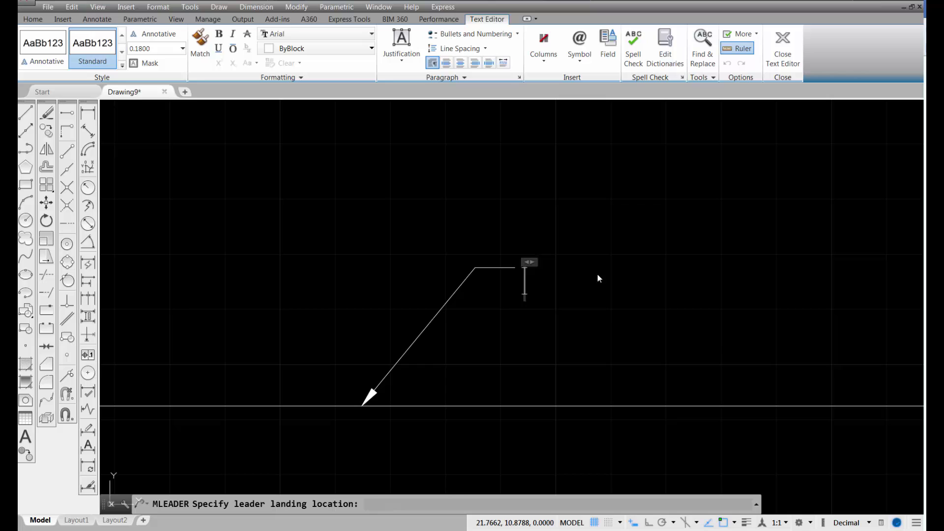
{"action": "type", "text": "BOX"}
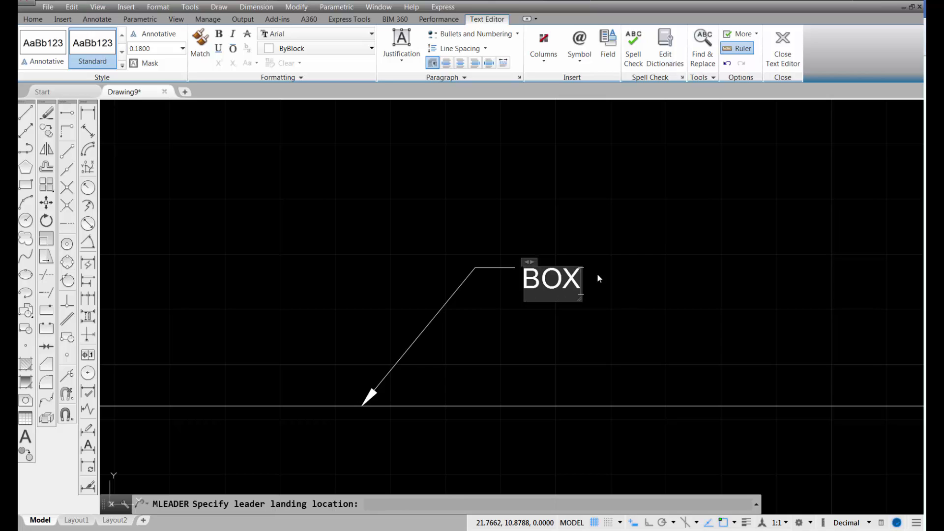
{"action": "left_click", "coordinate": [797, 56]}
{"action": "middle_click_drag", "start_coordinate": [614, 309], "coordinate": [642, 267]}
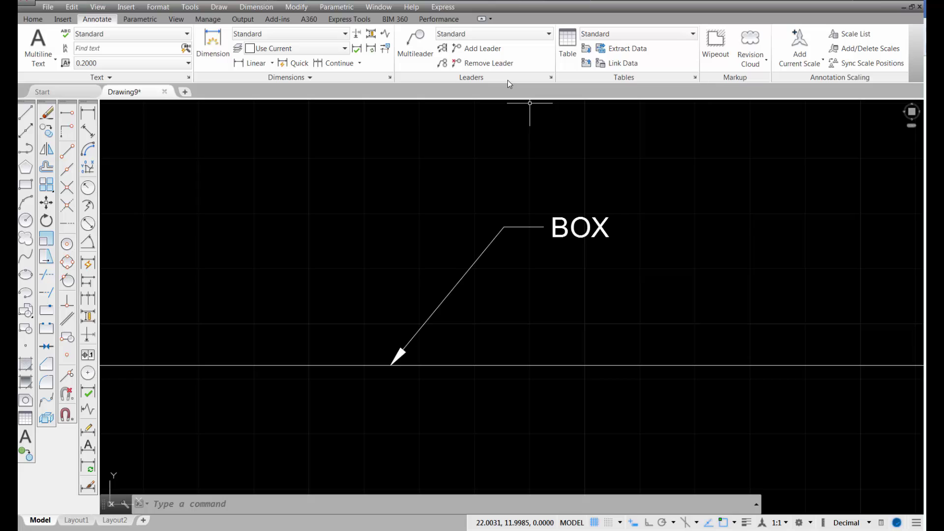
Open the Multileader Style Manager and start modifying the Standard style.
{"action": "left_click", "coordinate": [552, 77]}
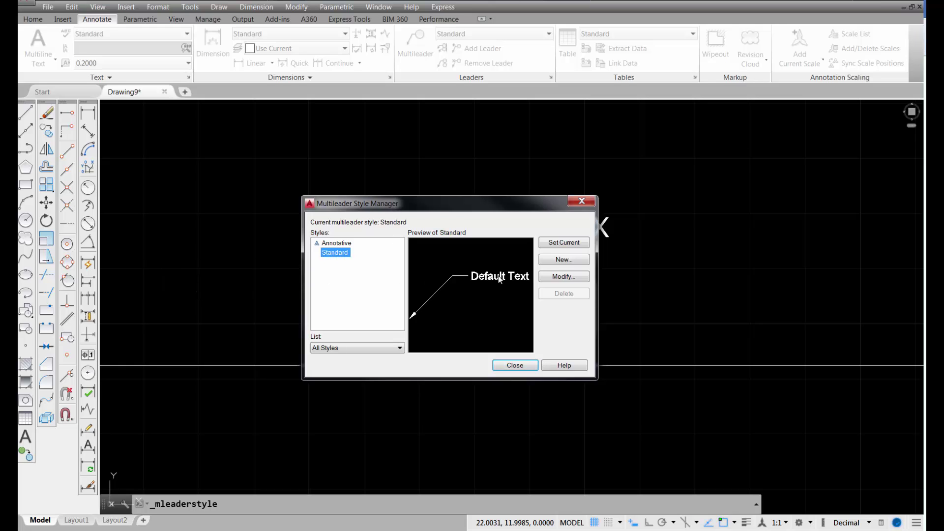
{"action": "left_click", "coordinate": [563, 277]}
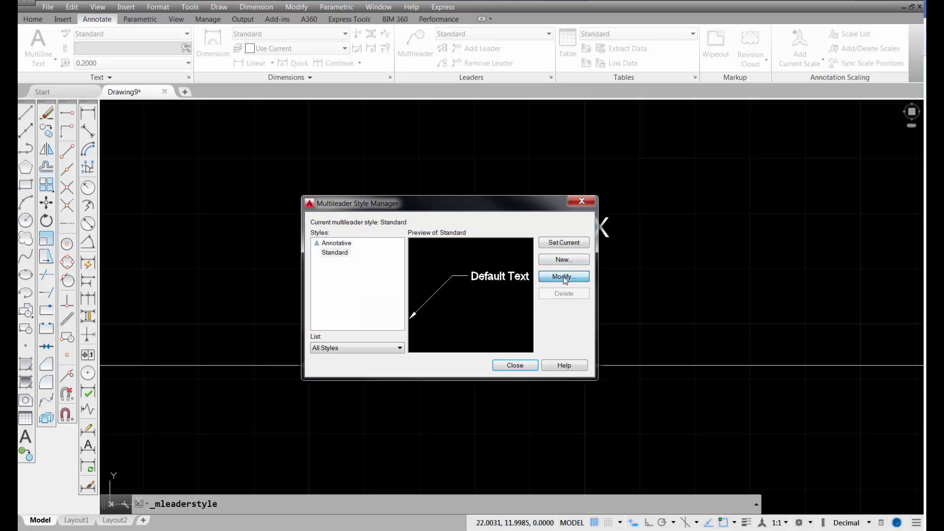
{"action": "left_click", "coordinate": [474, 190]}
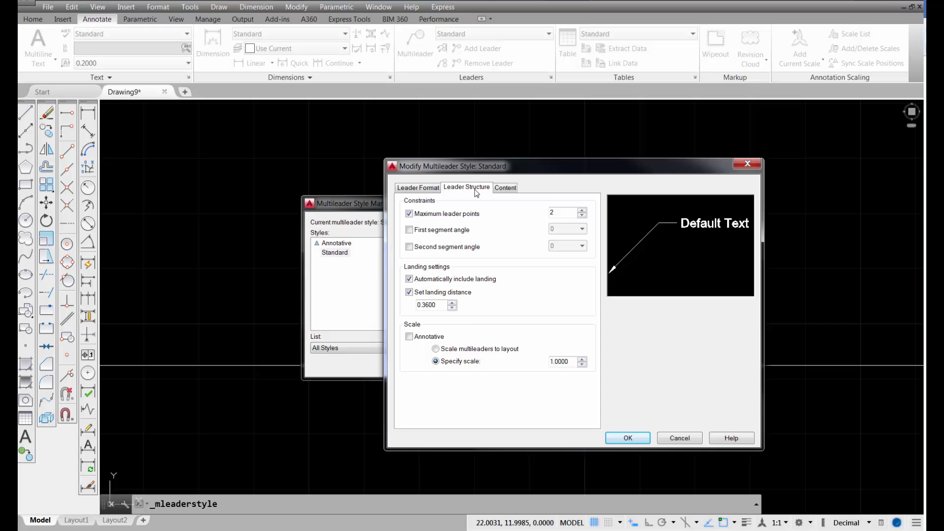
{"action": "left_click", "coordinate": [511, 192]}
{"action": "left_click", "coordinate": [431, 191]}
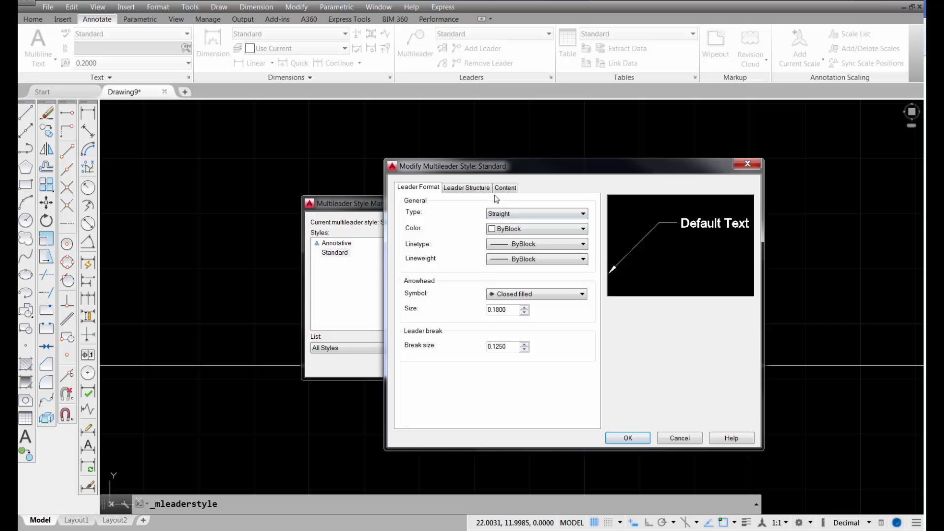
{"action": "left_click", "coordinate": [477, 190]}
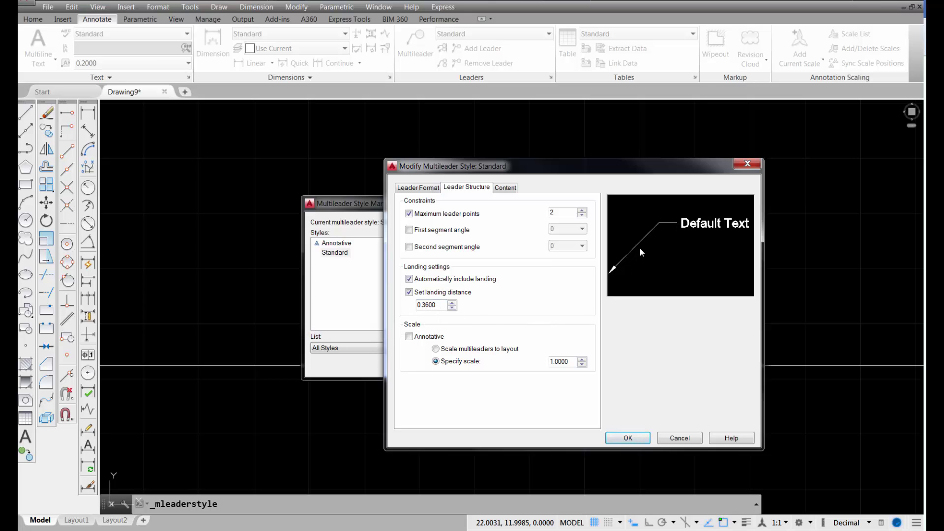
Review the Content, Leader Format and Leader Structure tabs, then cancel without saving changes.
{"action": "left_click", "coordinate": [506, 189]}
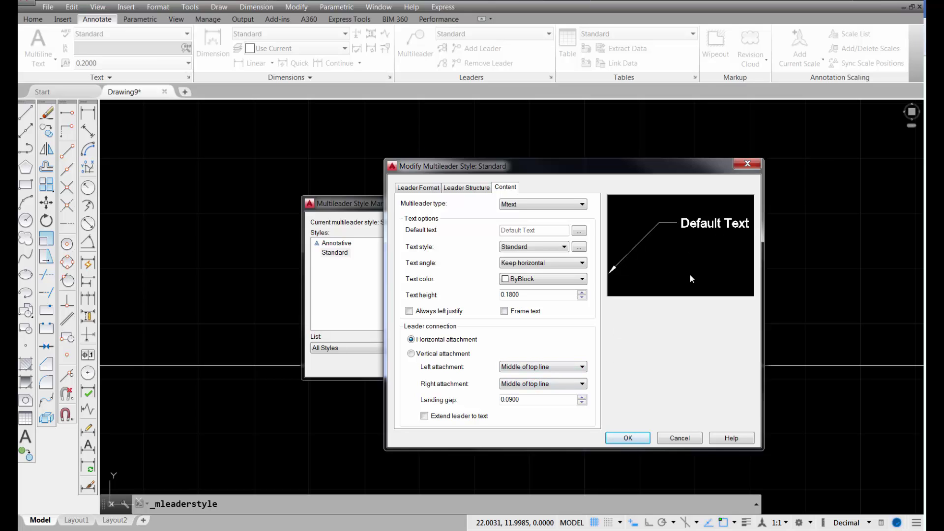
{"action": "left_click", "coordinate": [406, 192]}
{"action": "left_click", "coordinate": [480, 189]}
{"action": "left_click", "coordinate": [506, 191]}
{"action": "left_click", "coordinate": [670, 438]}
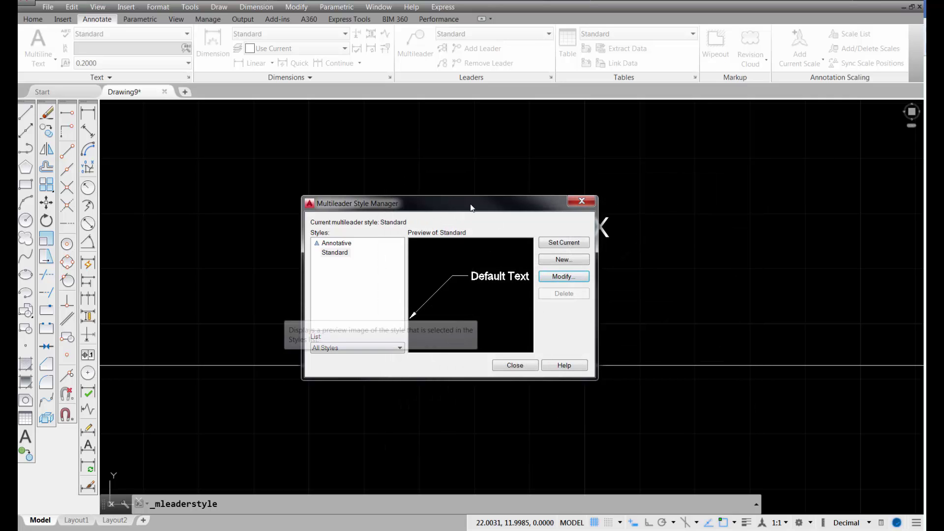
Create a new multileader style from Standard named 'Arch Arrow'.
{"action": "left_click_drag", "start_coordinate": [432, 203], "coordinate": [501, 202]}
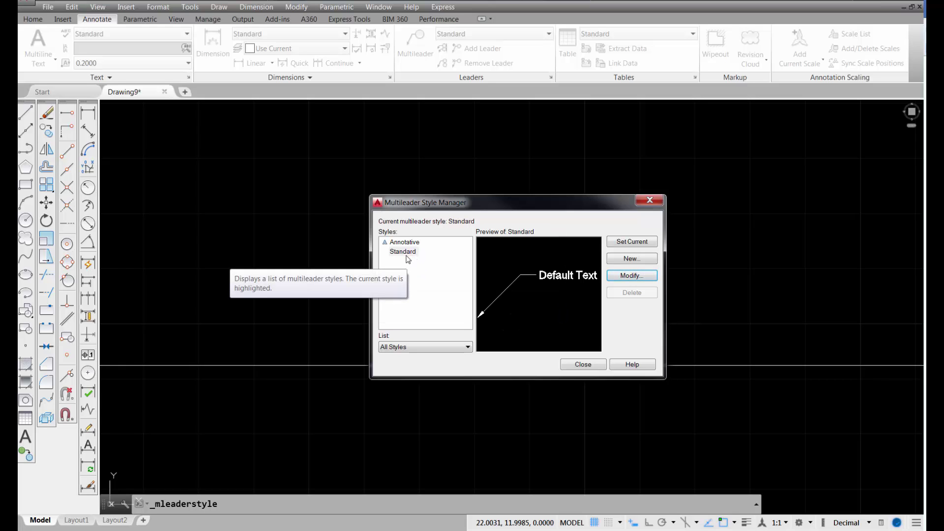
{"action": "left_click", "coordinate": [631, 259]}
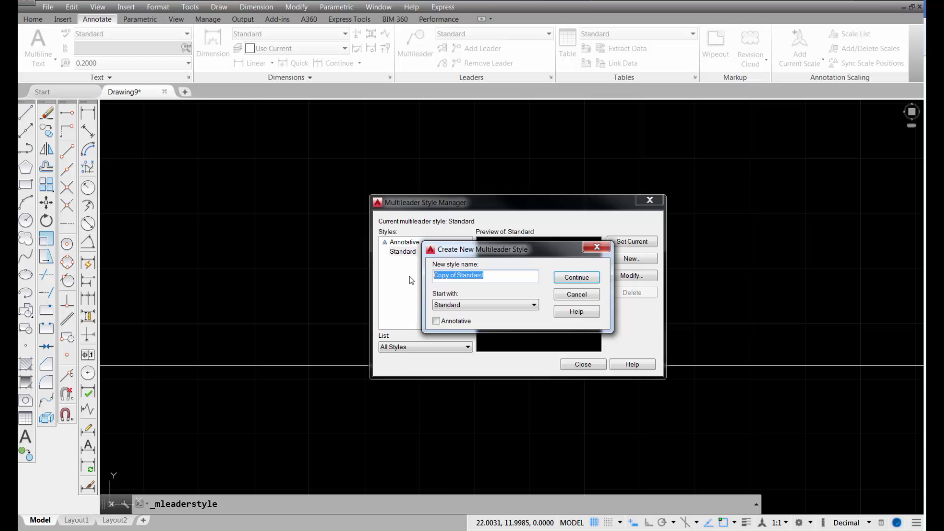
{"action": "type", "text": "Arch Arr"}
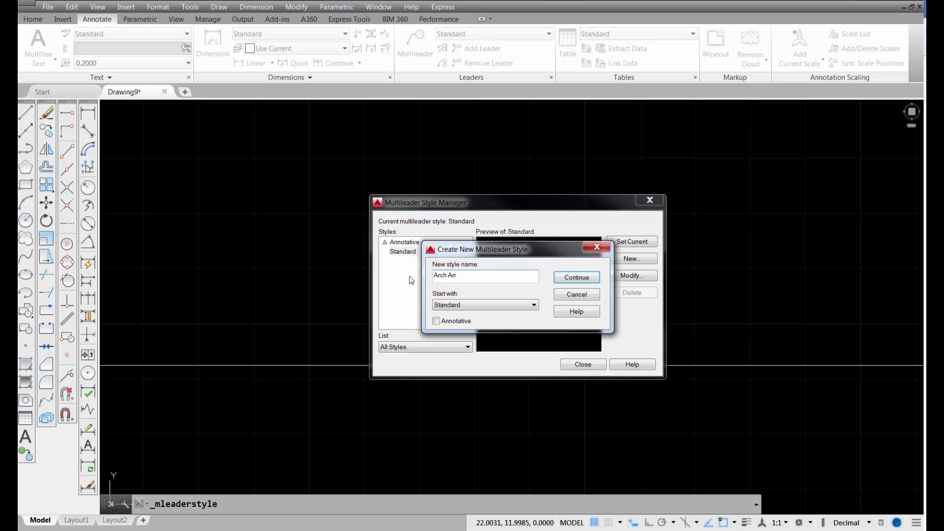
{"action": "type", "text": "ow"}
Set the Arch Arrow leader type to Spline and maximum leader points to 3.
{"action": "left_click", "coordinate": [576, 278]}
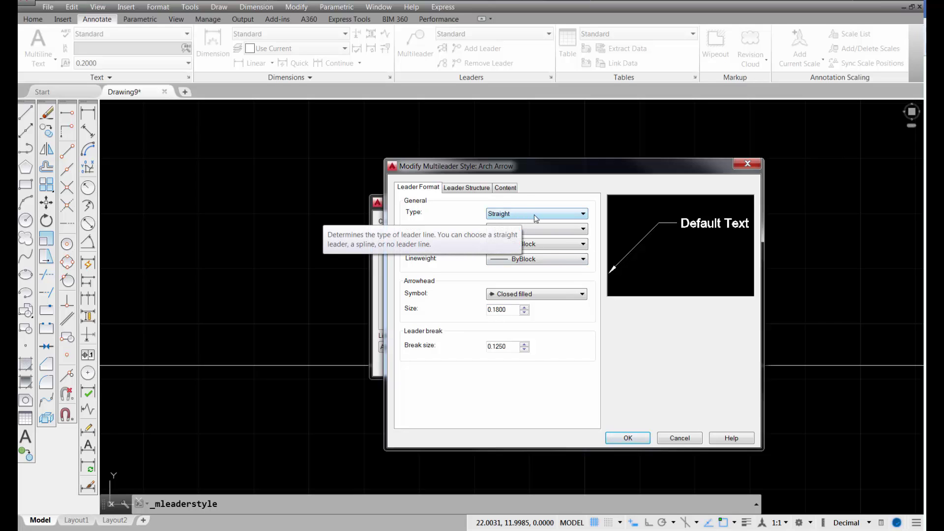
{"action": "left_click", "coordinate": [582, 215]}
{"action": "left_click", "coordinate": [504, 231]}
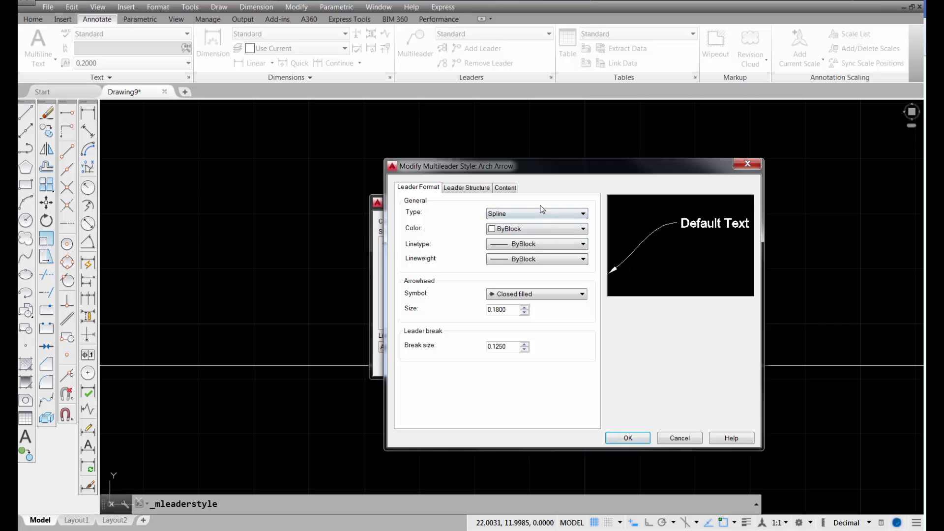
{"action": "left_click", "coordinate": [468, 188]}
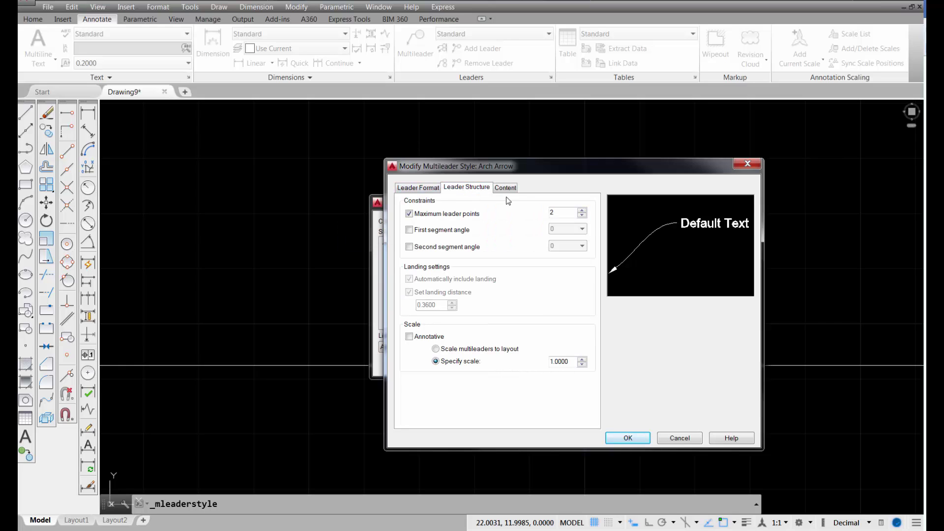
{"action": "double_click", "coordinate": [563, 214]}
Keep the Standard text style, adjust the text height, and save the Arch Arrow settings.
{"action": "left_click", "coordinate": [506, 187]}
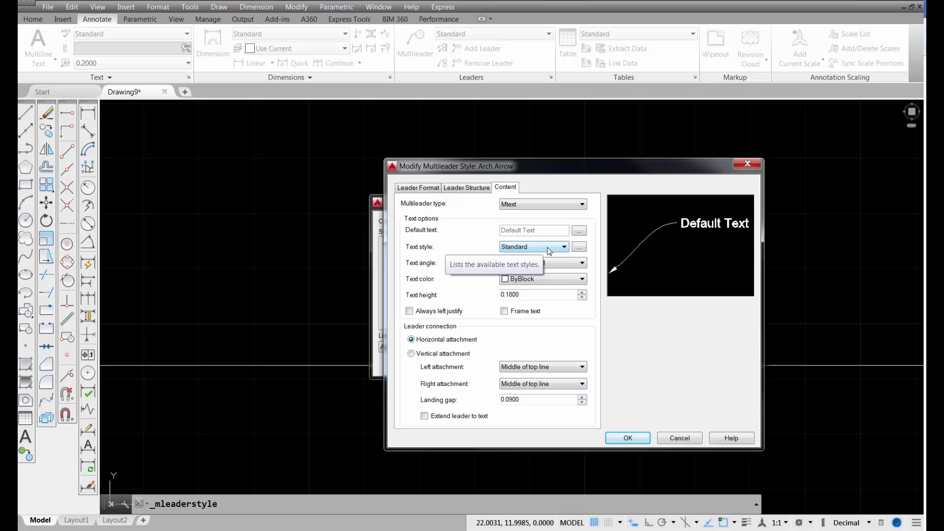
{"action": "left_click", "coordinate": [564, 248]}
{"action": "left_click", "coordinate": [535, 247]}
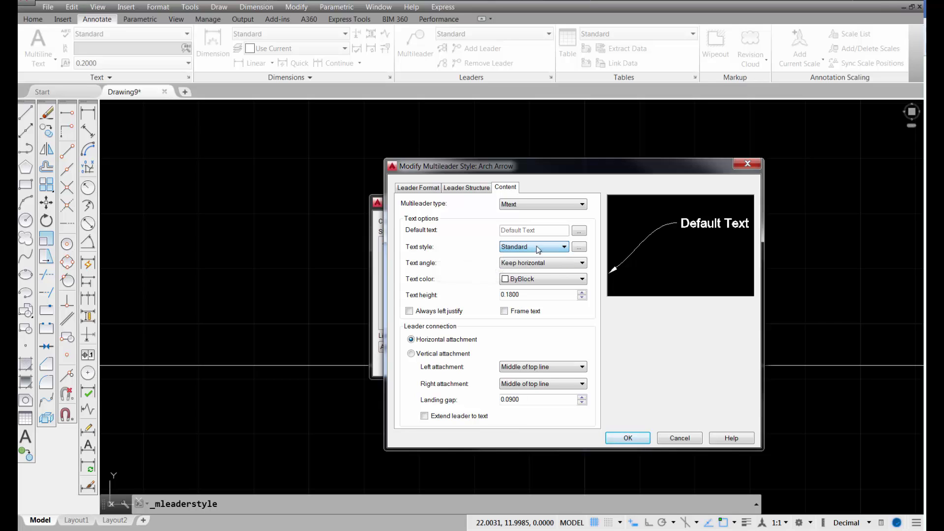
{"action": "double_click", "coordinate": [523, 295]}
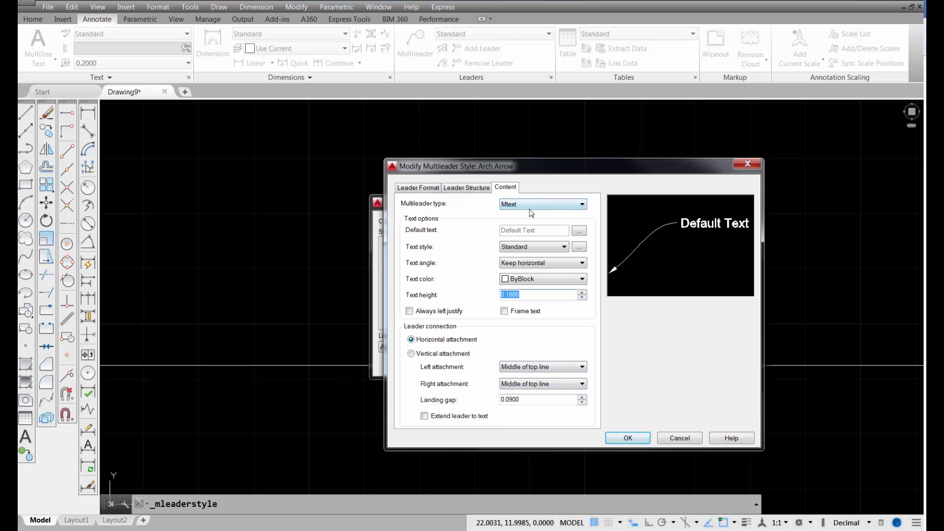
{"action": "left_click", "coordinate": [629, 438]}
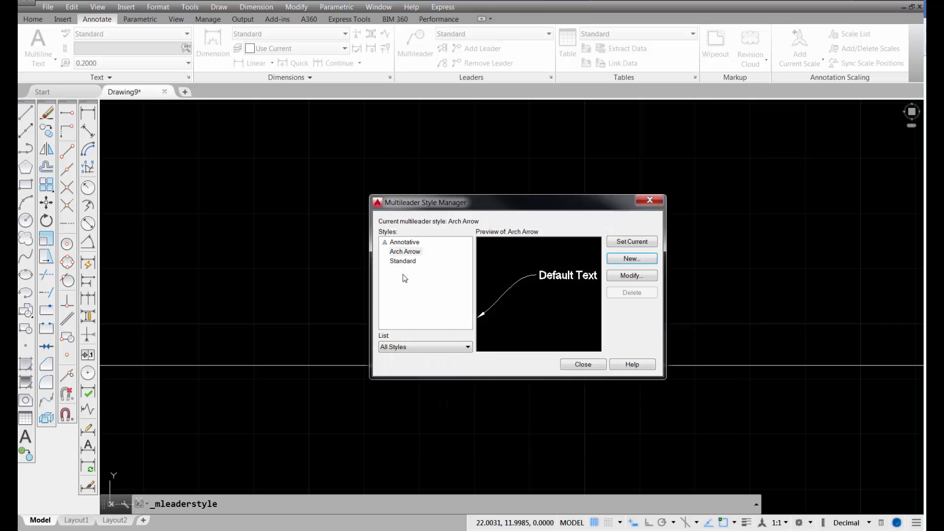
Make Arch Arrow the current multileader style and close the style manager.
{"action": "left_click", "coordinate": [417, 254]}
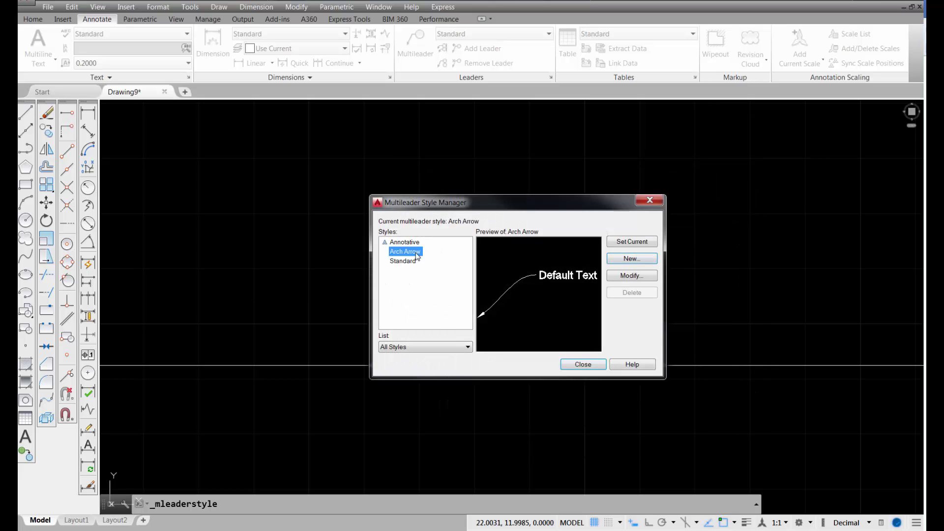
{"action": "left_click", "coordinate": [638, 243]}
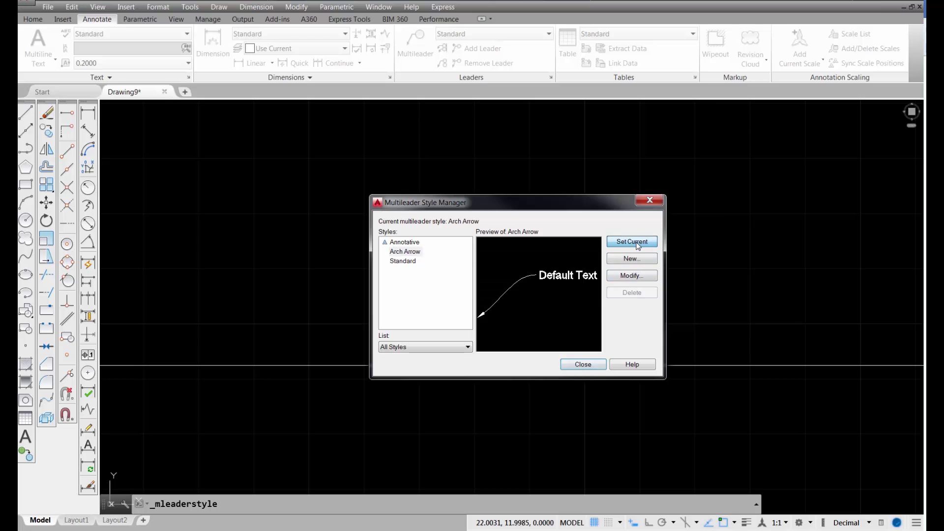
{"action": "left_click", "coordinate": [589, 365]}
{"action": "scroll", "coordinate": [609, 338], "scroll_direction": "down", "scroll_amount": 3}
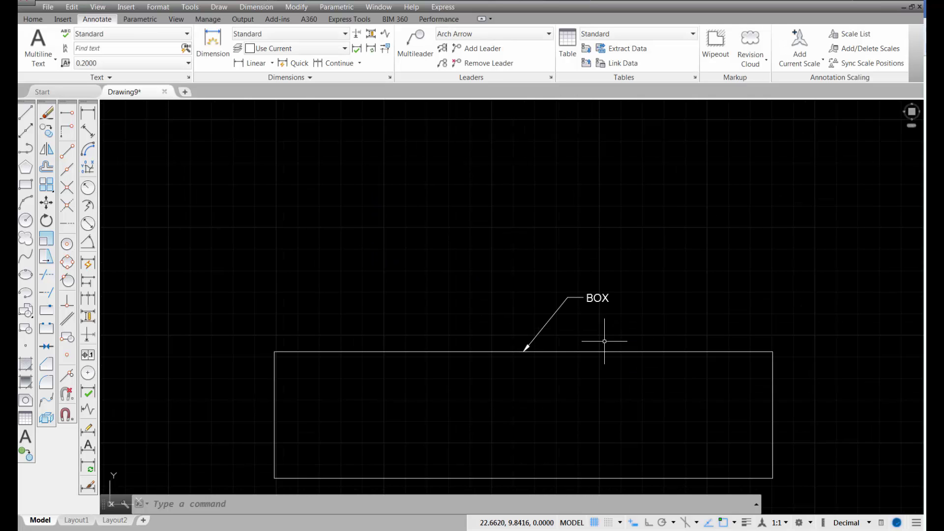
Draw a spline leader from the rectangle's top-left corner through a bend point, labelled 'ARCH ARROW'.
{"action": "middle_click_drag", "start_coordinate": [583, 337], "coordinate": [620, 295]}
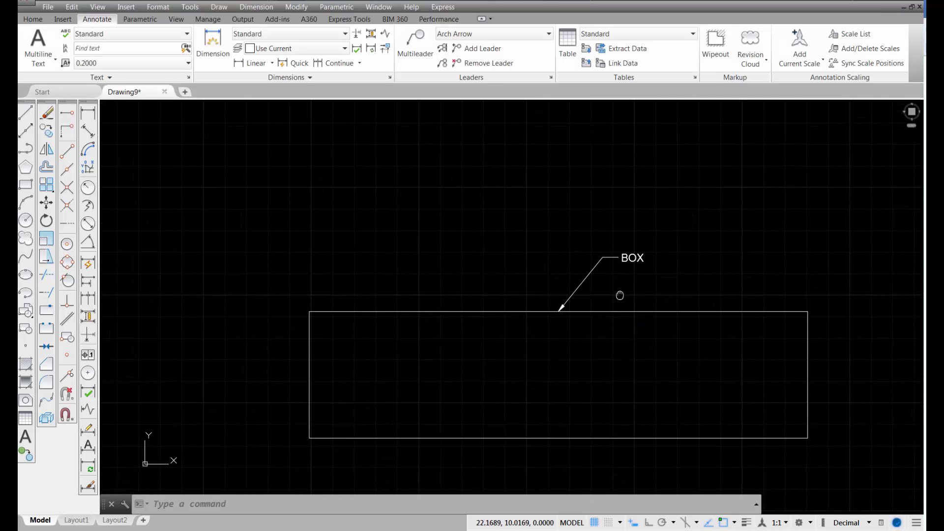
{"action": "left_click", "coordinate": [409, 45]}
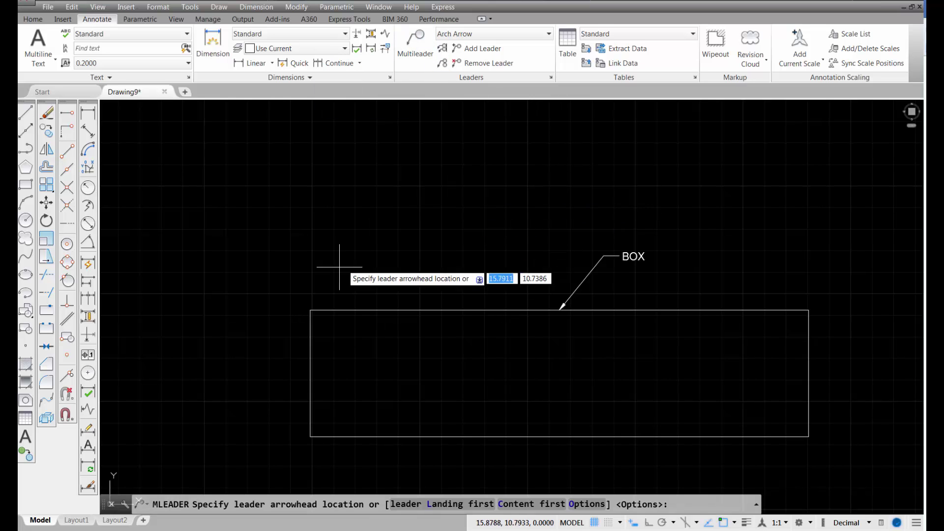
{"action": "left_click", "coordinate": [311, 309]}
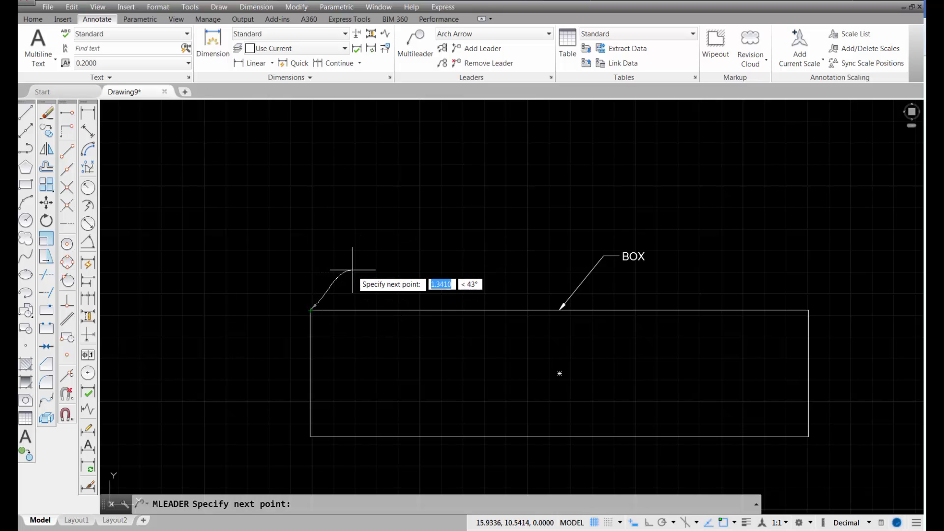
{"action": "left_click", "coordinate": [367, 248]}
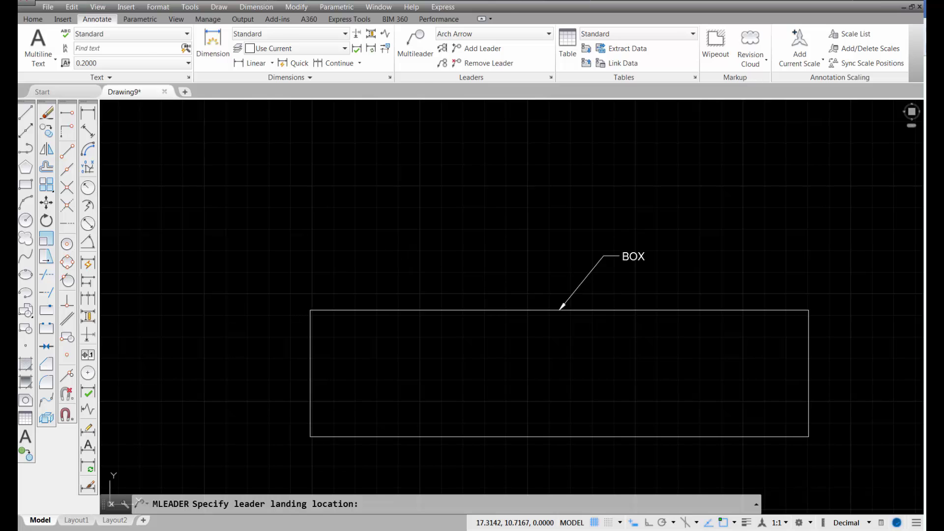
{"action": "left_click", "coordinate": [413, 263]}
{"action": "scroll", "coordinate": [414, 263], "scroll_direction": "up", "scroll_amount": 4}
{"action": "middle_click_drag", "start_coordinate": [465, 252], "coordinate": [586, 222]}
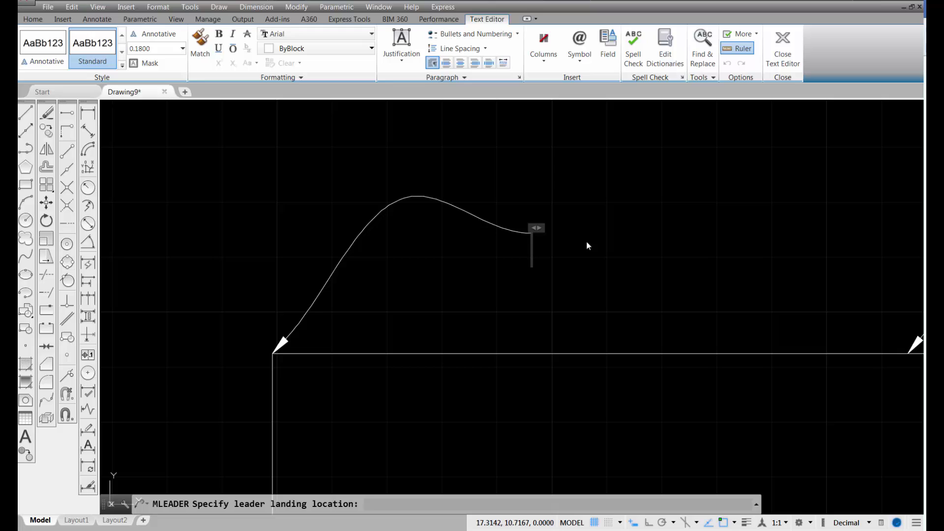
{"action": "type", "text": "AR"}
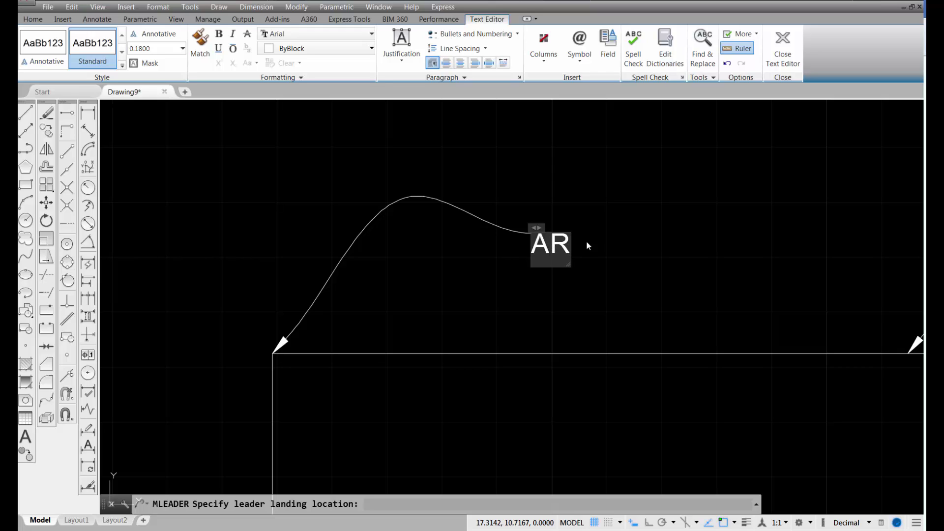
{"action": "type", "text": "CH A"}
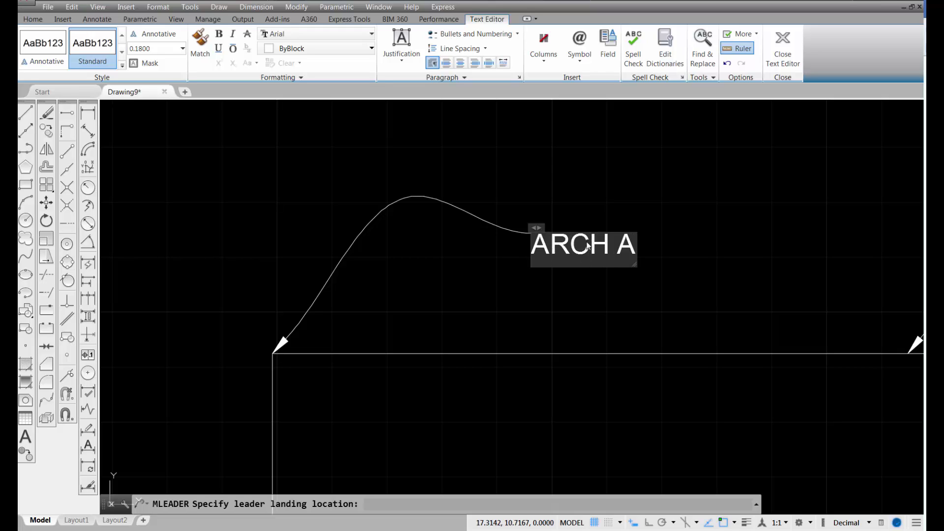
{"action": "type", "text": "RROW"}
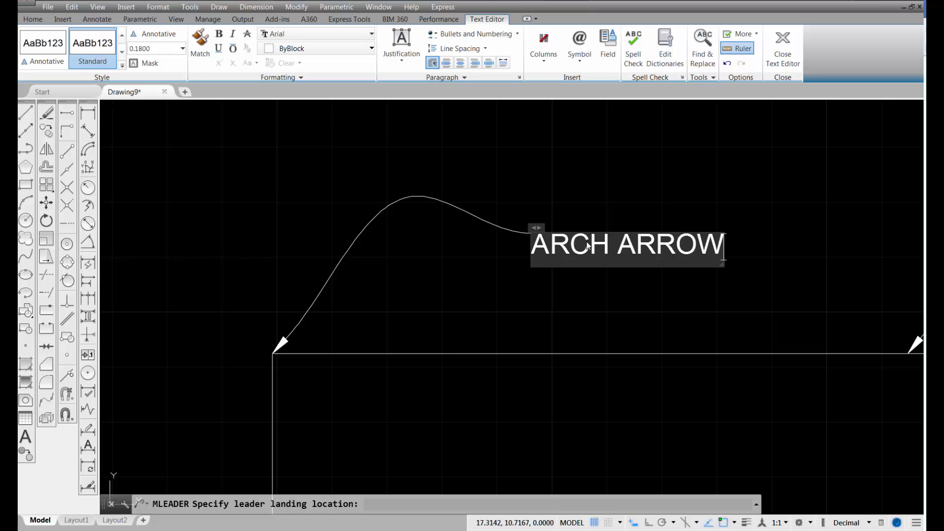
{"action": "left_click", "coordinate": [782, 46]}
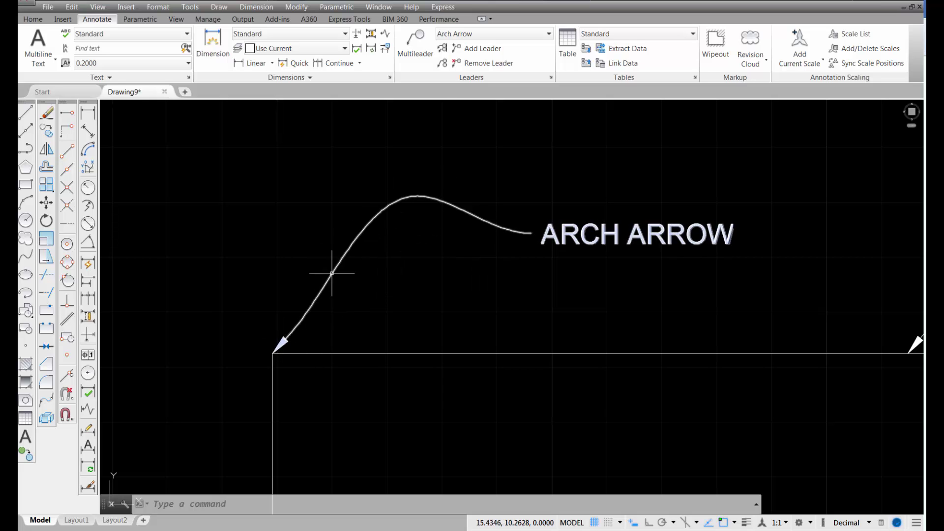
Move the ARCH ARROW leader's bend point and label so the curve arches upward.
{"action": "left_click", "coordinate": [355, 233]}
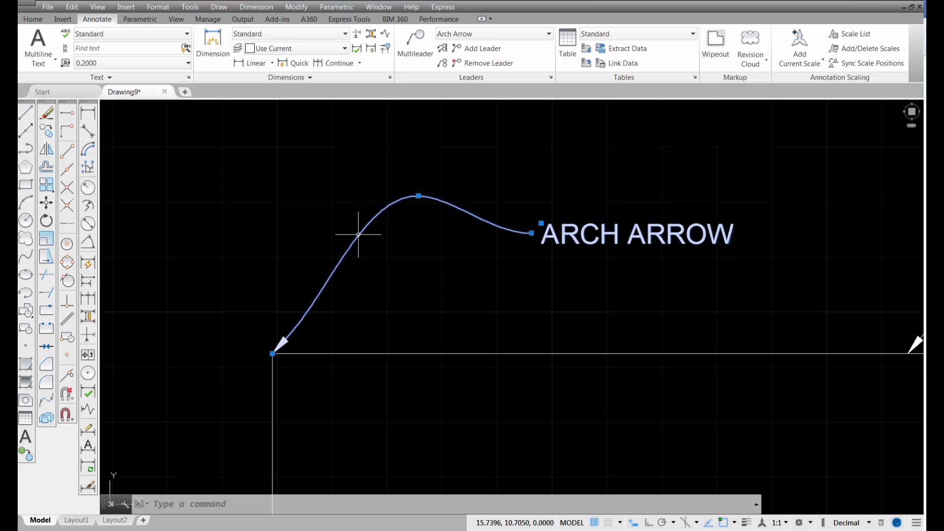
{"action": "left_click", "coordinate": [418, 195]}
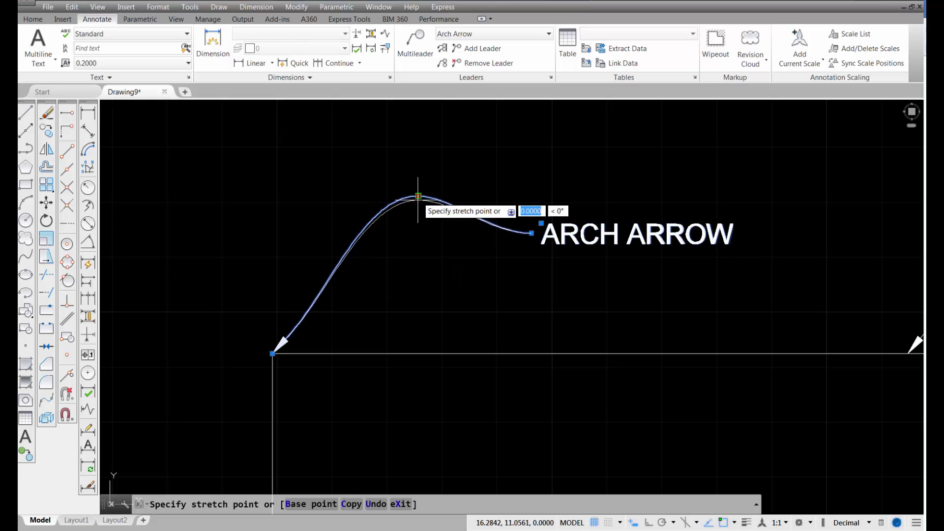
{"action": "left_click", "coordinate": [418, 281]}
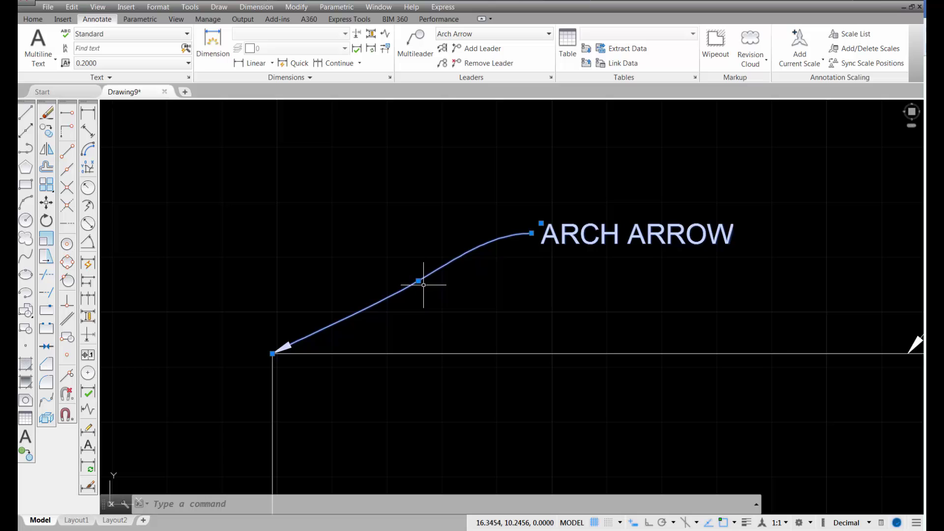
{"action": "left_click", "coordinate": [419, 281]}
{"action": "left_click", "coordinate": [330, 227]}
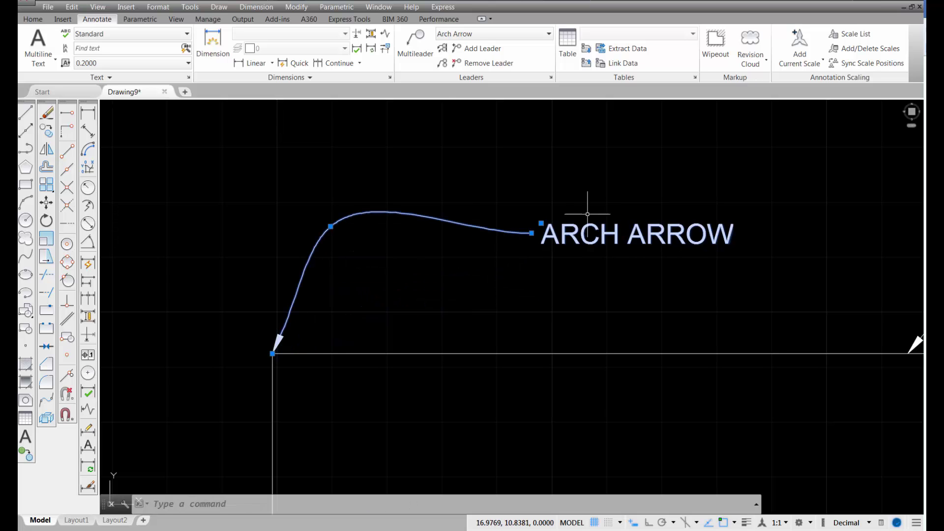
{"action": "left_click", "coordinate": [540, 224]}
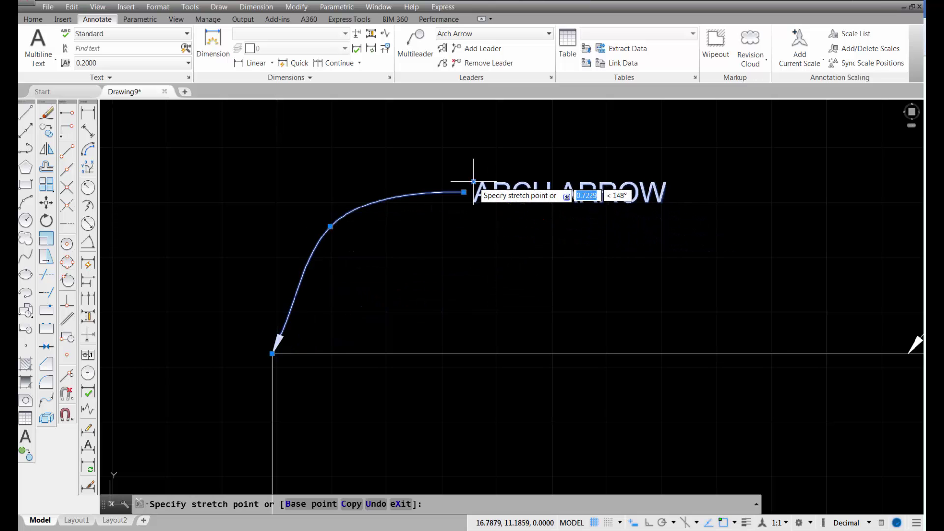
{"action": "left_click", "coordinate": [473, 181]}
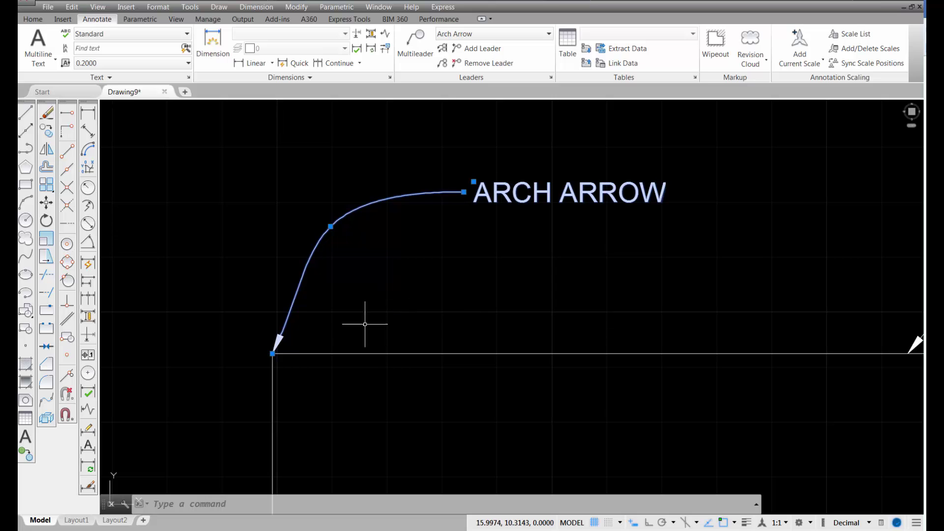
Swing the arrowhead right so the leader loops above the rectangle's top edge.
{"action": "left_click", "coordinate": [272, 354]}
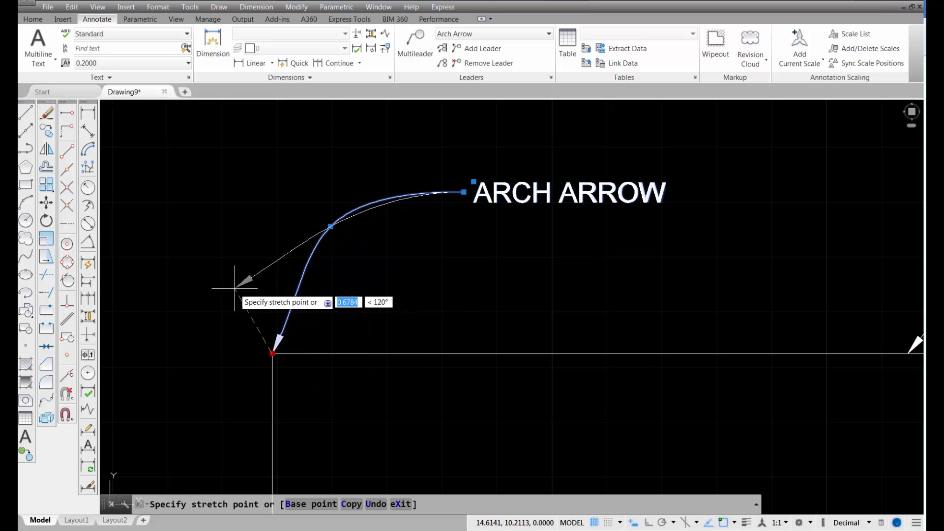
{"action": "left_click", "coordinate": [236, 288]}
{"action": "left_click", "coordinate": [235, 287]}
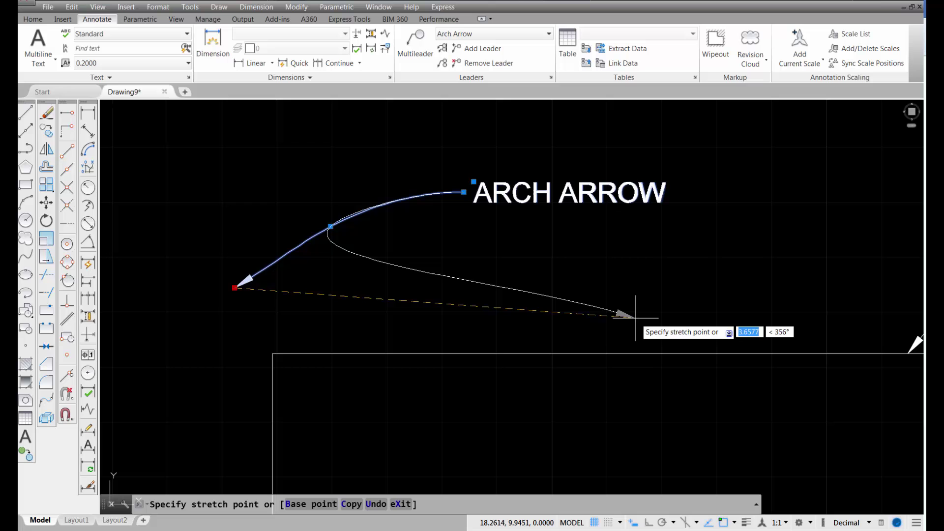
{"action": "left_click", "coordinate": [633, 318]}
{"action": "middle_click_drag", "start_coordinate": [670, 274], "coordinate": [585, 257]}
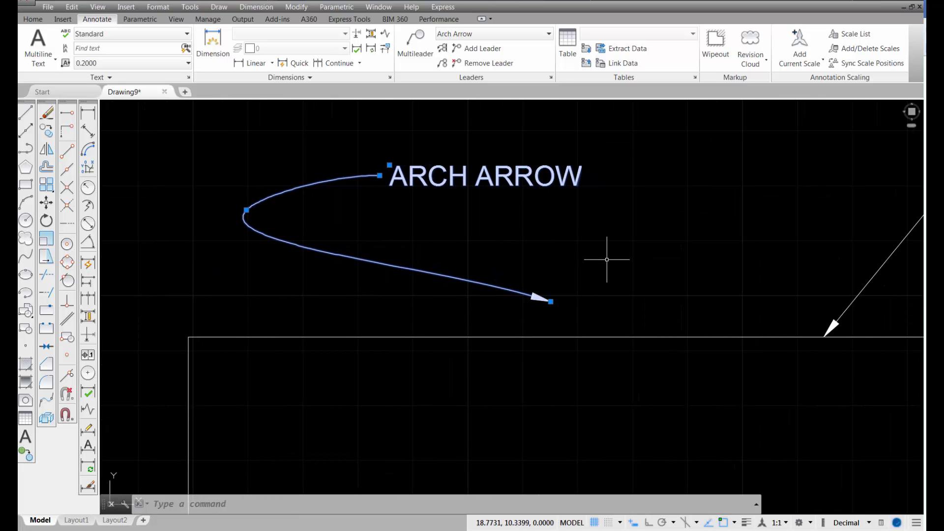
{"action": "scroll", "coordinate": [612, 255], "scroll_direction": "down", "scroll_amount": 2}
{"action": "mouse_move", "coordinate": [647, 244]}
{"action": "middle_mouse_down"}
{"action": "mouse_move", "coordinate": [562, 268]}
{"action": "mouse_move", "coordinate": [457, 257]}
{"action": "mouse_move", "coordinate": [434, 238]}
{"action": "middle_mouse_up"}
{"action": "scroll", "coordinate": [496, 253], "scroll_direction": "down", "scroll_amount": 2}
{"action": "middle_click_drag", "start_coordinate": [561, 302], "coordinate": [520, 312]}
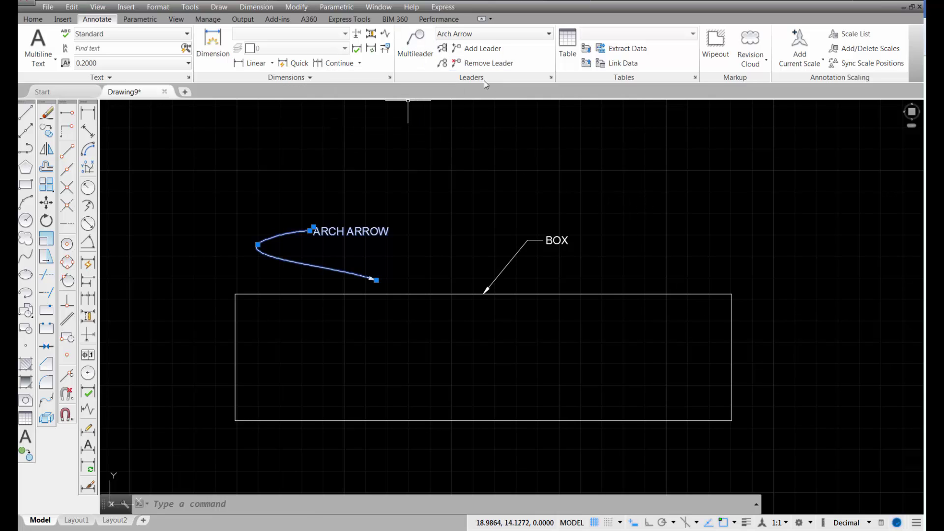
Create a new multileader style 'ARCH DOT' from Arch Arrow and continue to its settings.
{"action": "left_click", "coordinate": [551, 77]}
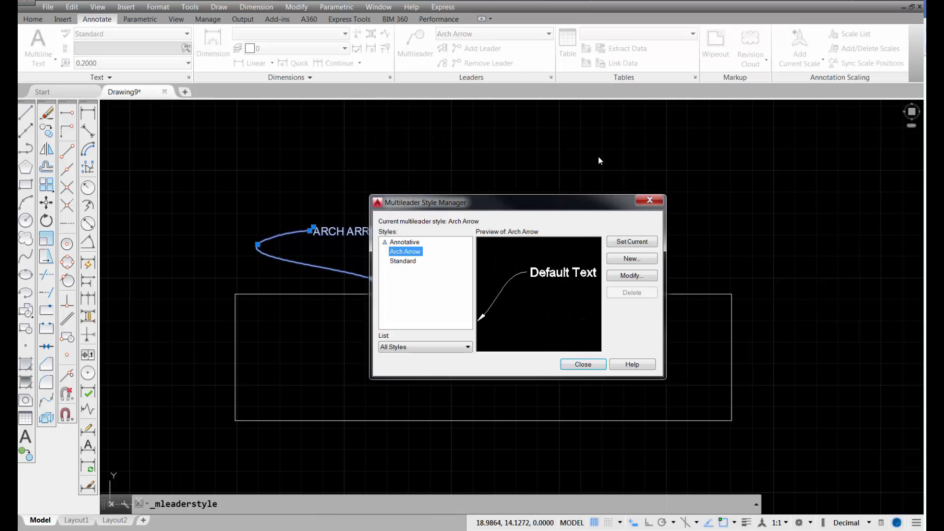
{"action": "left_click", "coordinate": [630, 260]}
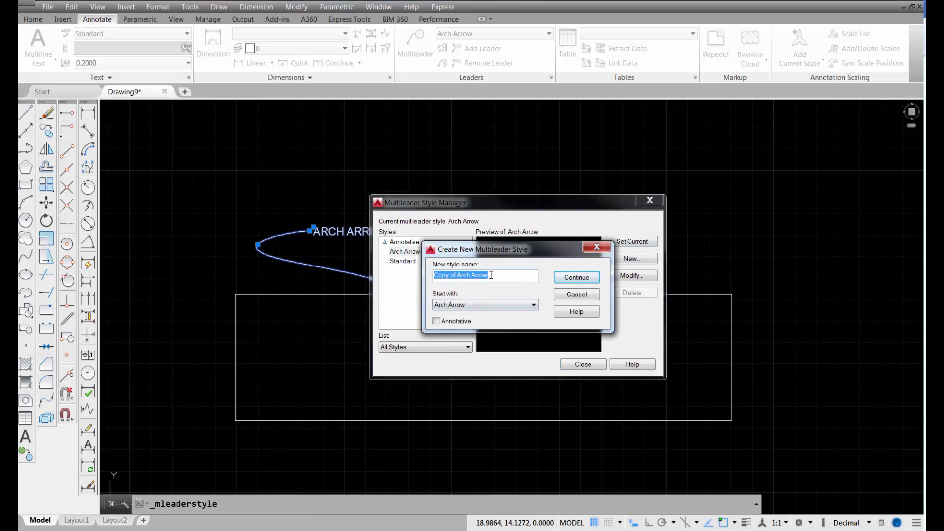
{"action": "type", "text": "ARCH DOT"}
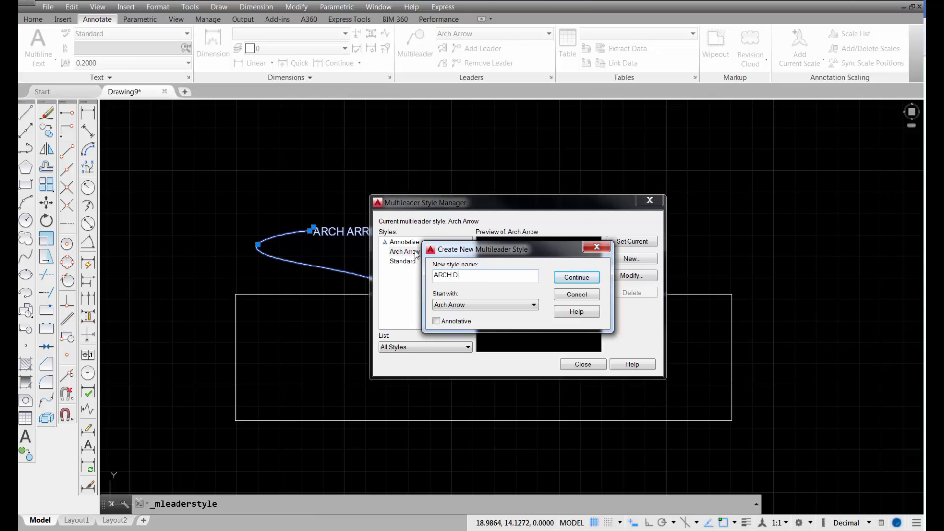
{"action": "left_click", "coordinate": [571, 278]}
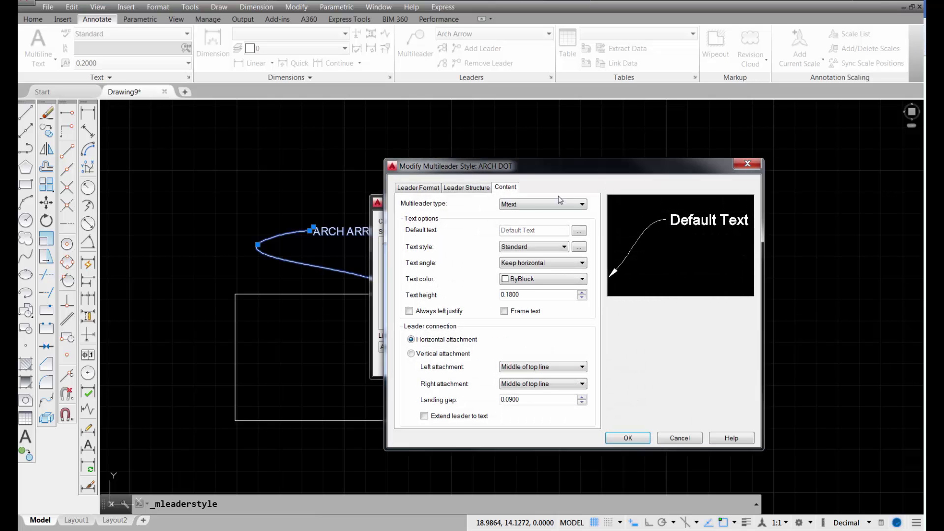
Set the ARCH DOT arrowhead symbol to Dot and save the style.
{"action": "left_click", "coordinate": [403, 189]}
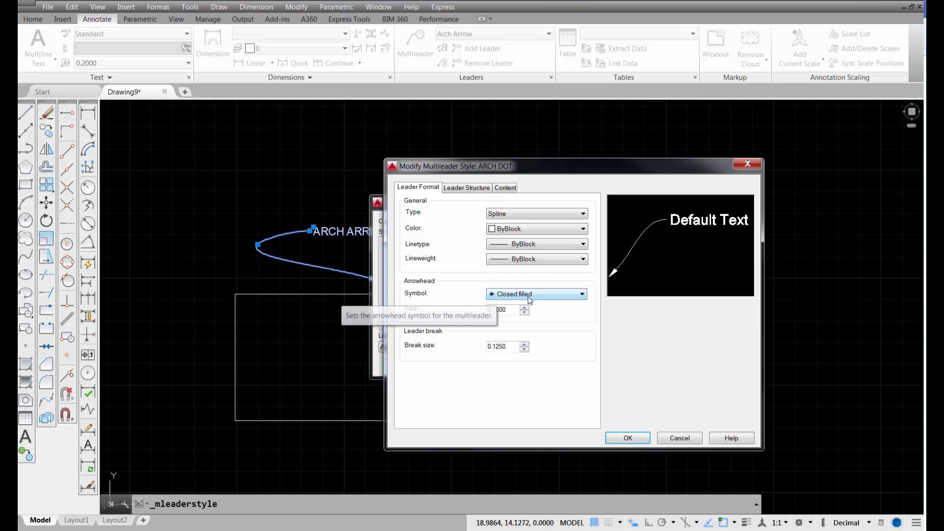
{"action": "left_click", "coordinate": [584, 295]}
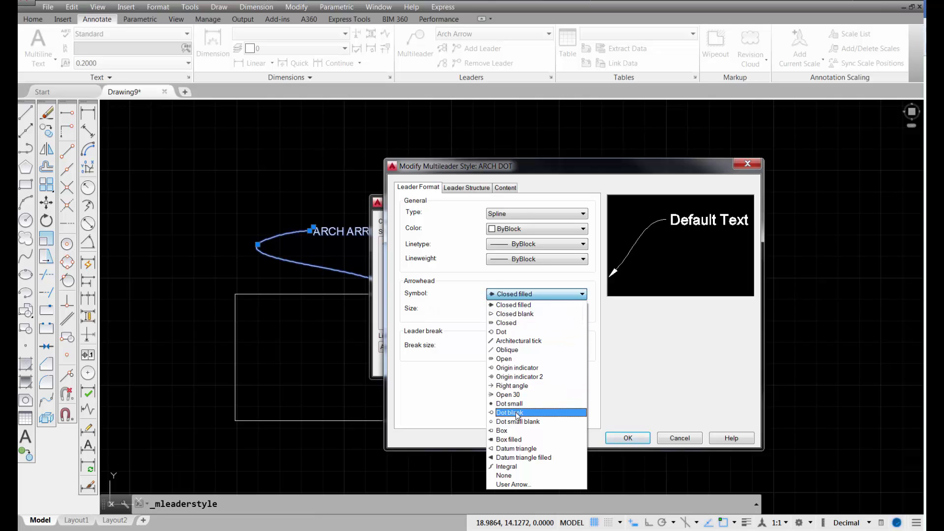
{"action": "left_click", "coordinate": [500, 333]}
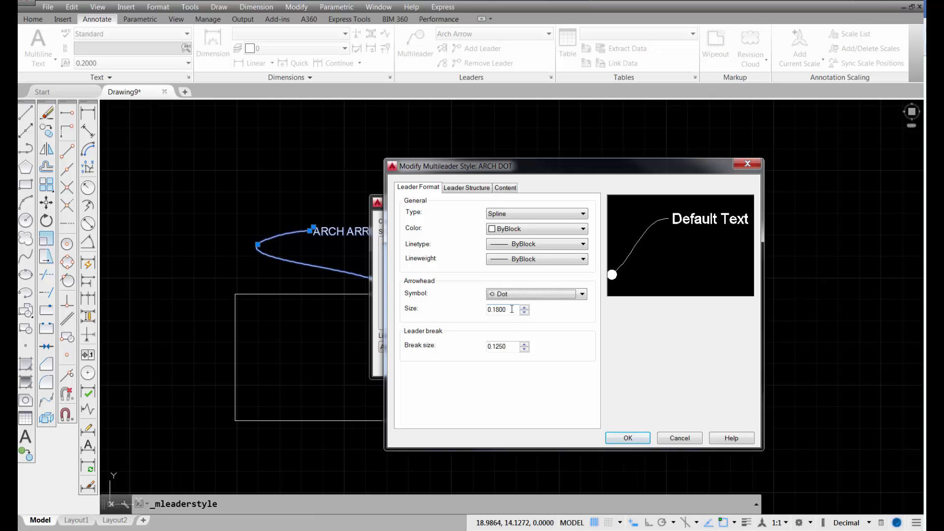
{"action": "left_click", "coordinate": [467, 188]}
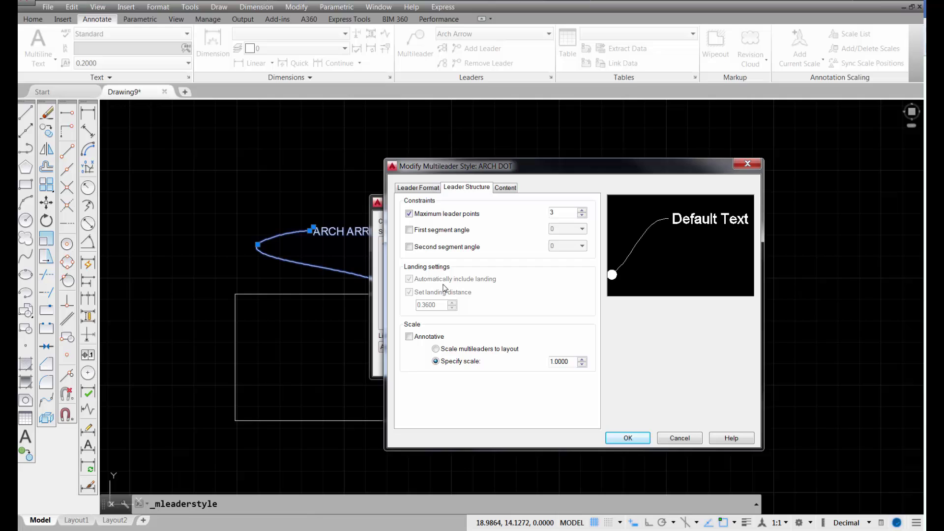
{"action": "left_click", "coordinate": [505, 188]}
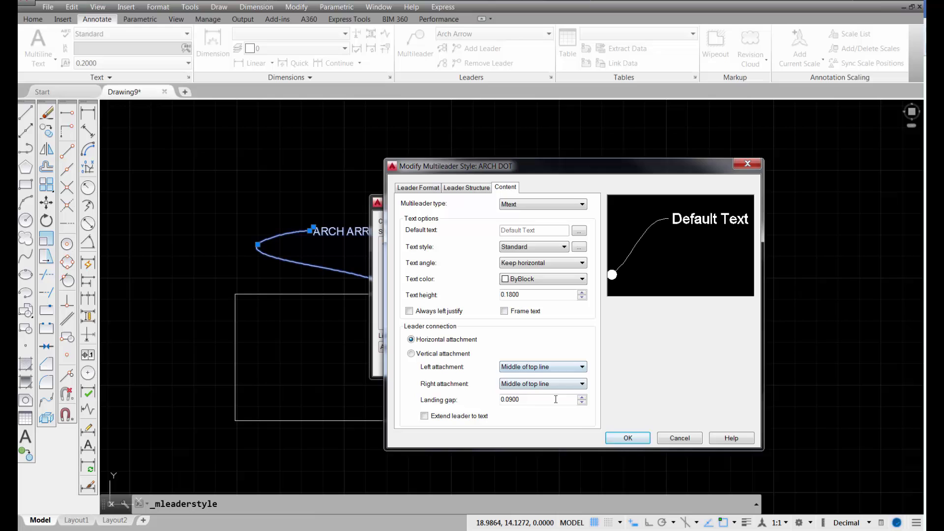
{"action": "left_click", "coordinate": [628, 438]}
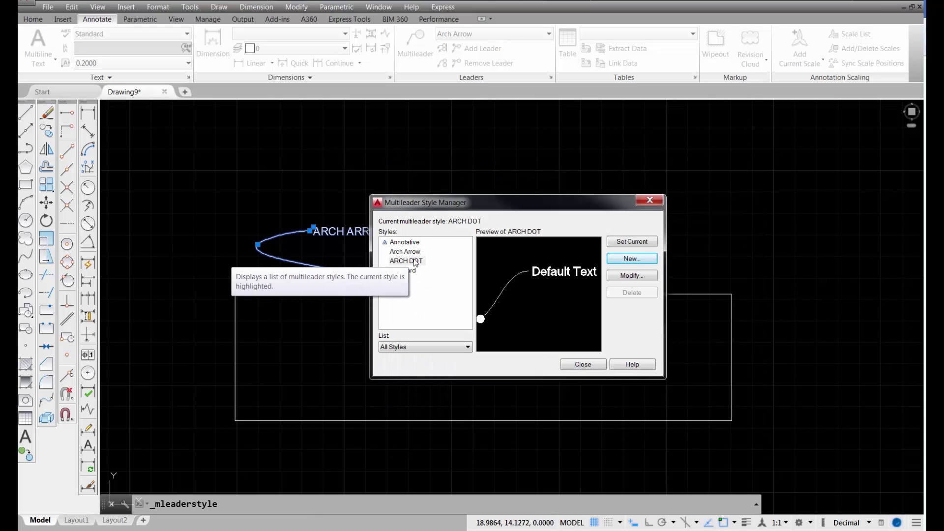
Make ARCH DOT the current multileader style and close the style manager.
{"action": "left_click", "coordinate": [414, 260]}
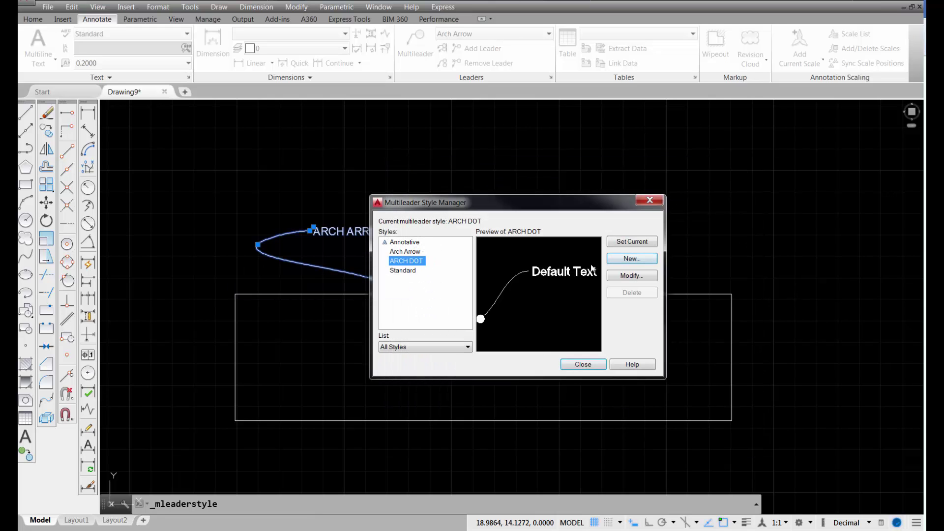
{"action": "left_click", "coordinate": [635, 242]}
{"action": "left_click", "coordinate": [578, 363]}
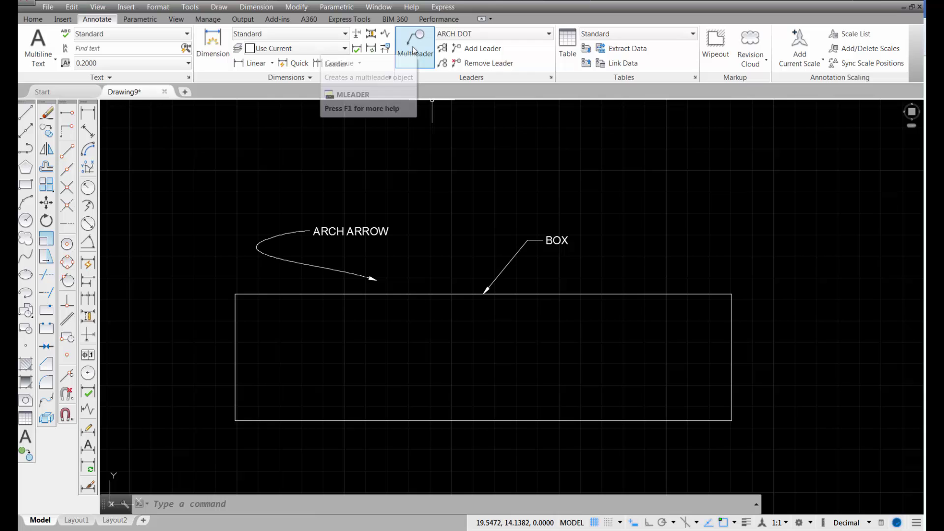
Add an 'ARCH DOT' multileader dotted at the box's top-right corner, bending up to a label above.
{"action": "left_click", "coordinate": [412, 46]}
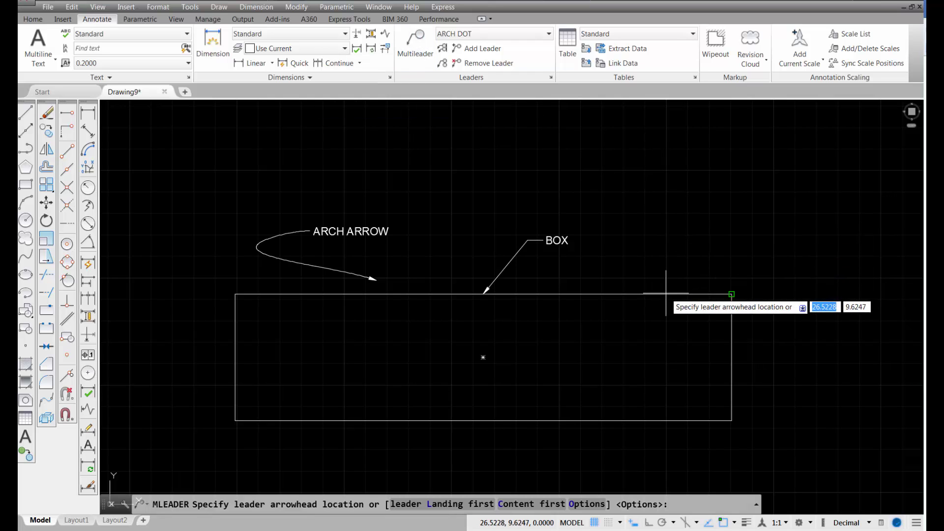
{"action": "left_click", "coordinate": [731, 294]}
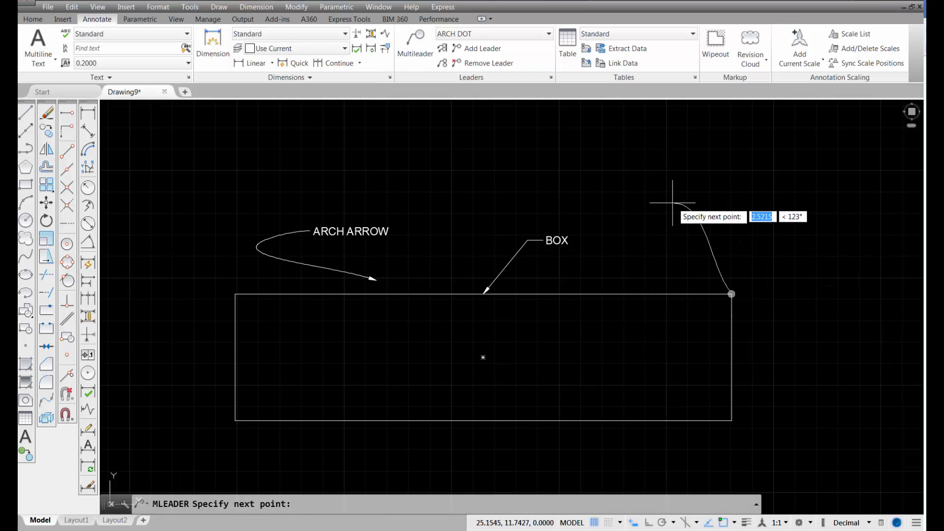
{"action": "left_click", "coordinate": [637, 187]}
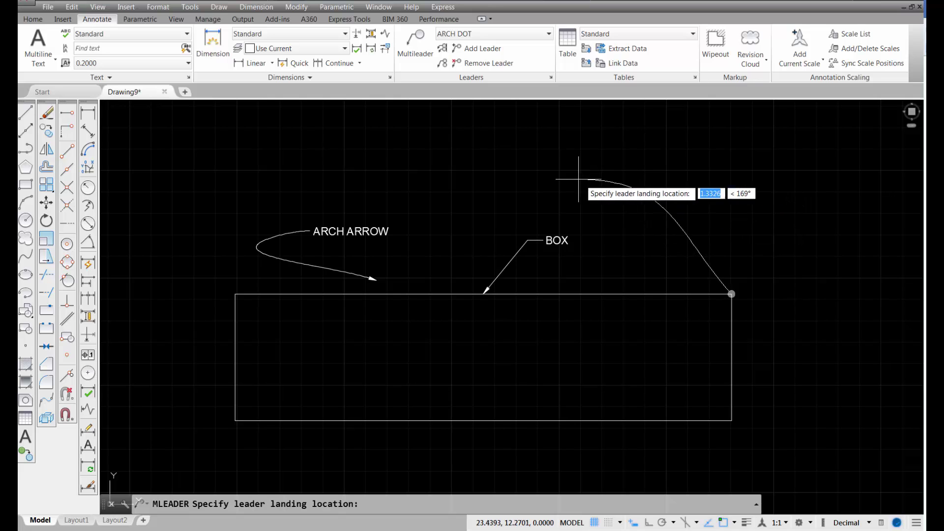
{"action": "left_click", "coordinate": [550, 193]}
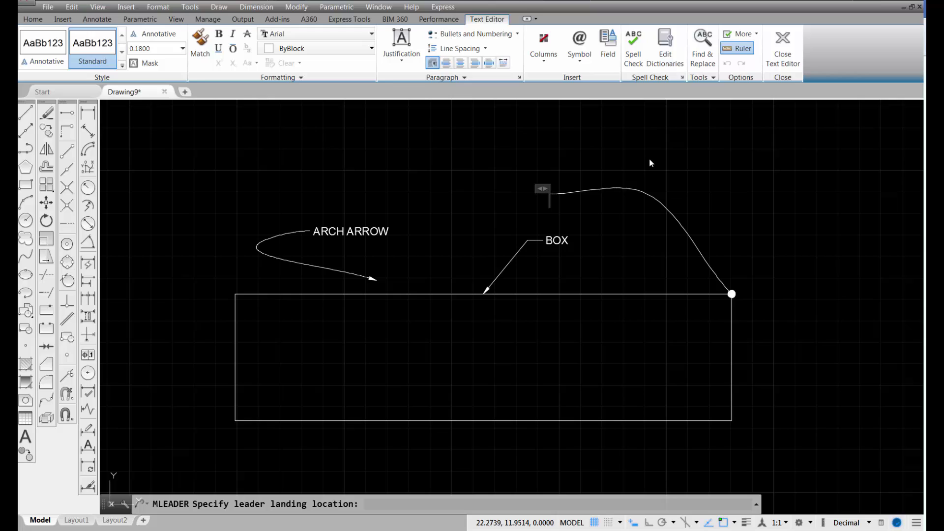
{"action": "type", "text": "ARCH DOT"}
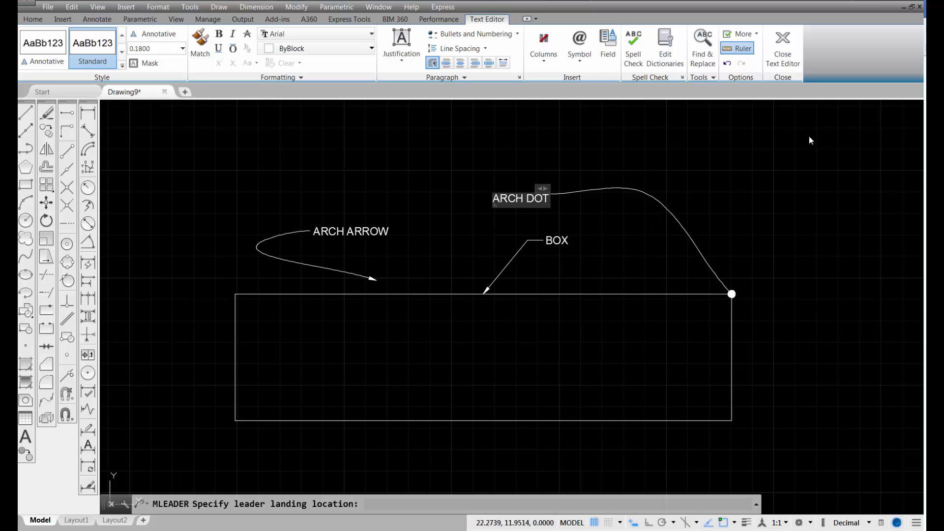
{"action": "left_click", "coordinate": [783, 47]}
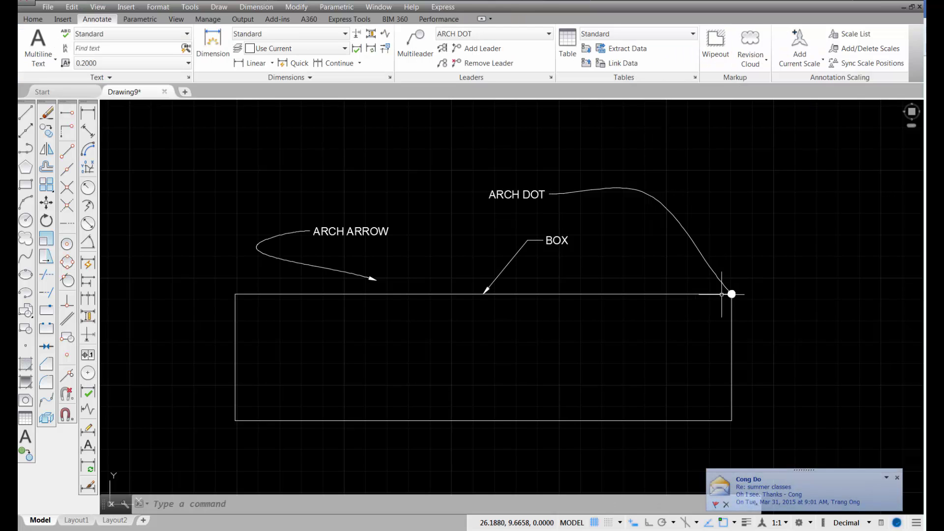
Relocate the ARCH DOT leader's dot from the top-right corner down into the rectangle.
{"action": "left_click", "coordinate": [731, 294]}
{"action": "left_click", "coordinate": [732, 294]}
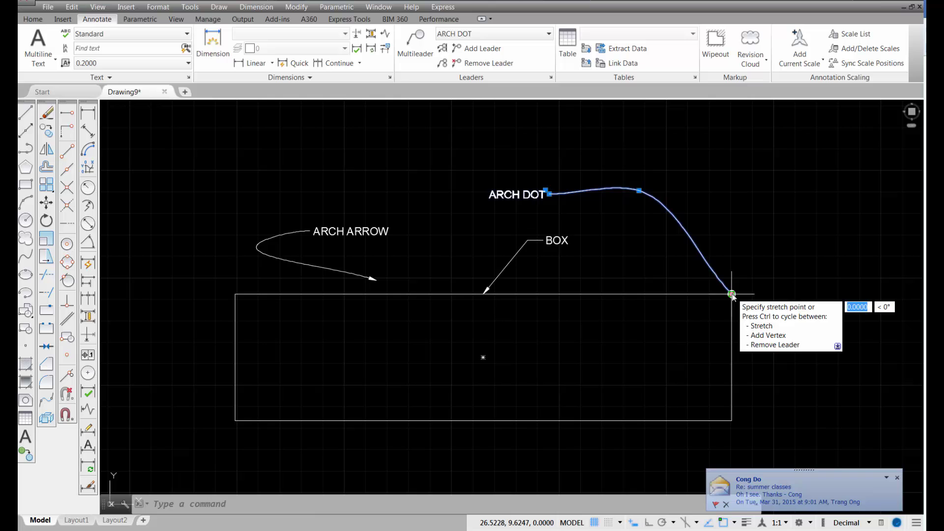
{"action": "left_click", "coordinate": [657, 334]}
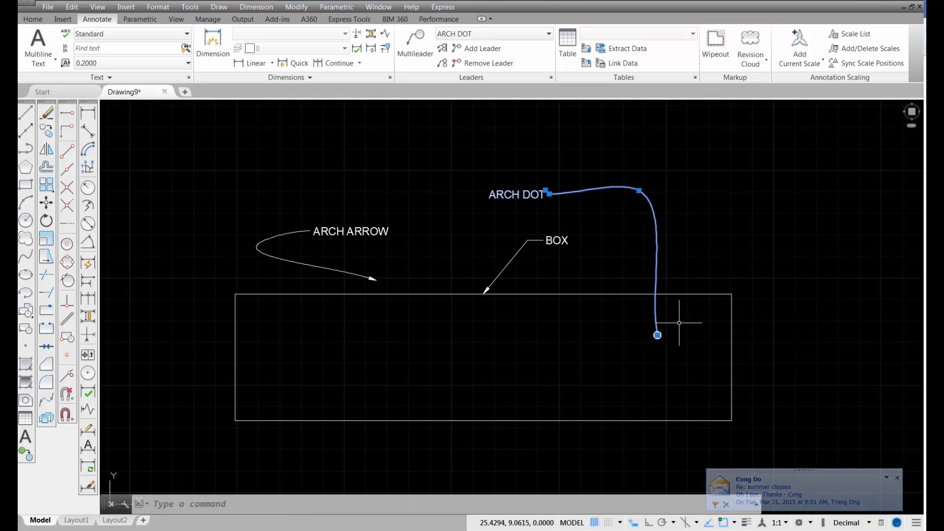
{"action": "mouse_move", "coordinate": [679, 323]}
{"action": "middle_mouse_down"}
{"action": "mouse_move", "coordinate": [680, 360]}
{"action": "mouse_move", "coordinate": [688, 318]}
{"action": "mouse_move", "coordinate": [703, 329]}
{"action": "middle_mouse_up"}
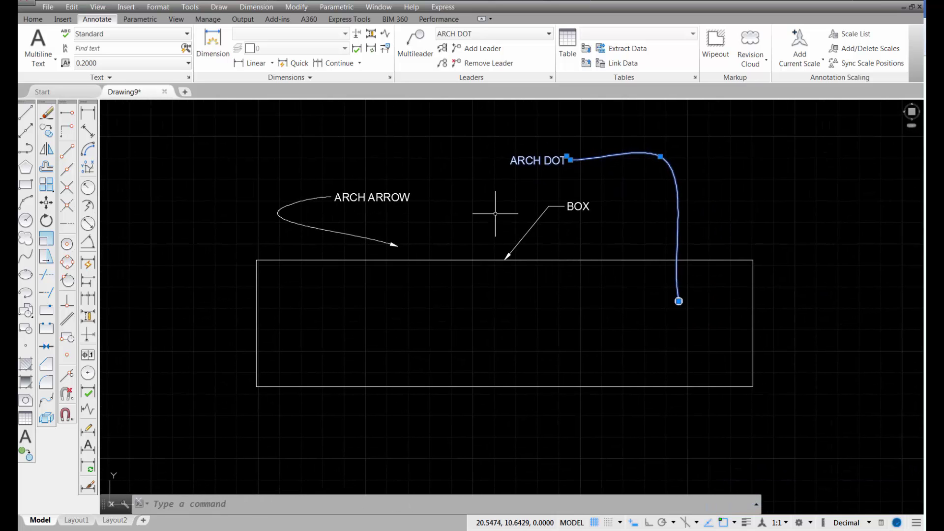
{"action": "scroll", "coordinate": [495, 213], "scroll_direction": "up", "scroll_amount": 2}
{"action": "mouse_move", "coordinate": [512, 217]}
{"action": "middle_mouse_down"}
{"action": "mouse_move", "coordinate": [565, 246]}
{"action": "mouse_move", "coordinate": [593, 229]}
{"action": "middle_mouse_up"}
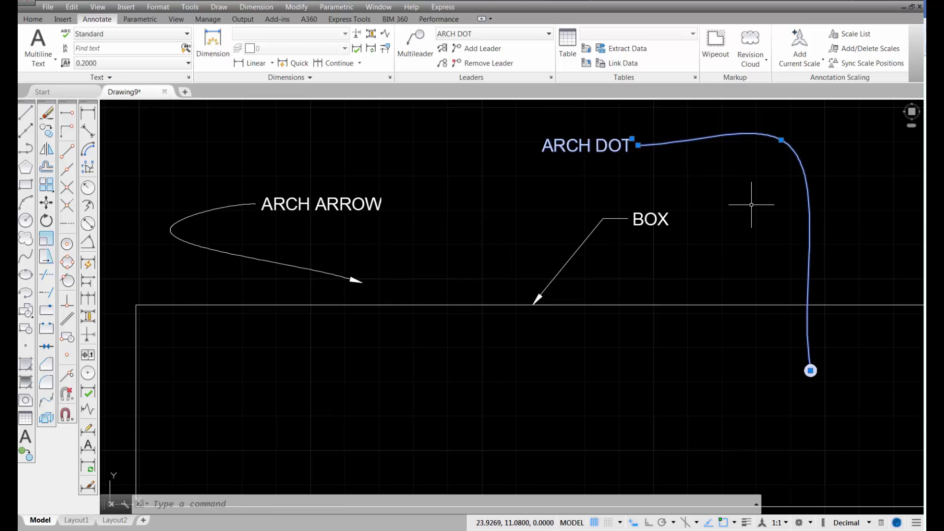
{"action": "key", "text": "Escape"}
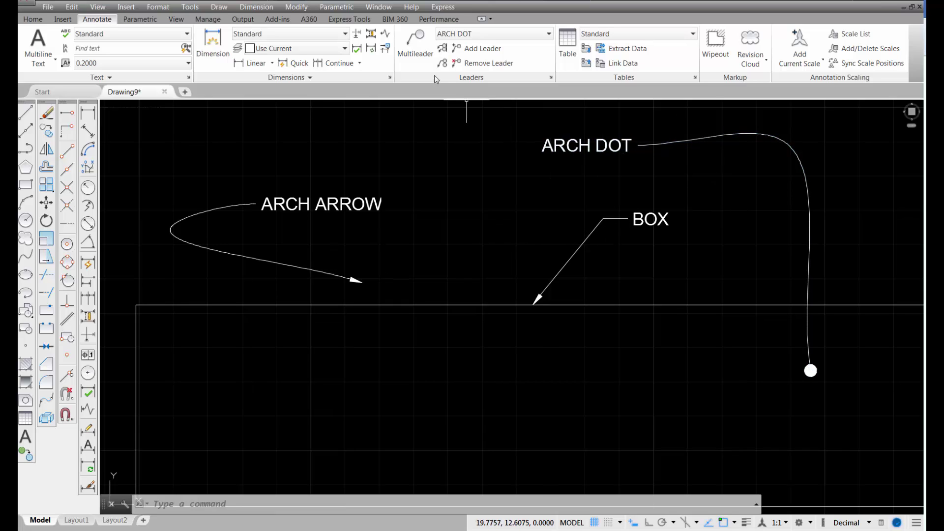